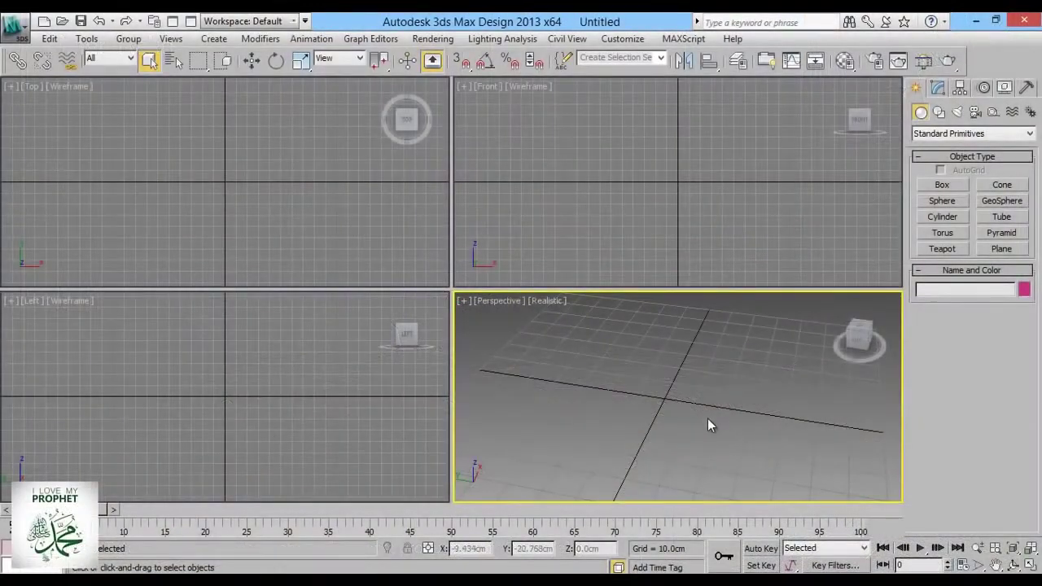
Step: Pan the Perspective viewport across the empty home grid
{"action": "middle_click_drag", "start_coordinate": [709, 424], "coordinate": [689, 437]}
Step: Zoom and pan the Perspective view to reposition the grid
{"action": "scroll", "coordinate": [688, 440], "scroll_direction": "down", "scroll_amount": 2}
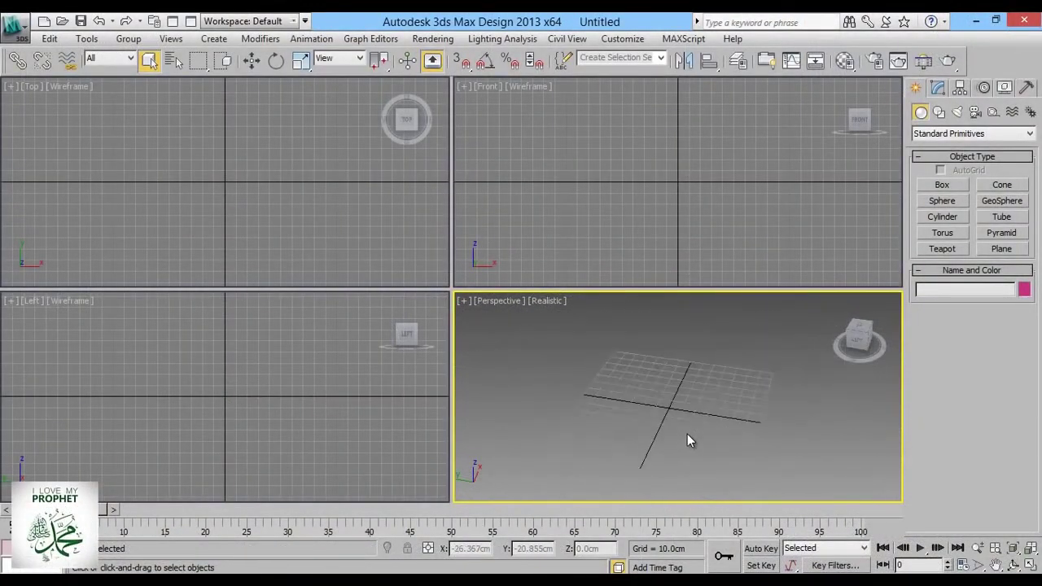
{"action": "scroll", "coordinate": [688, 441], "scroll_direction": "up", "scroll_amount": 2}
{"action": "middle_click_drag", "start_coordinate": [658, 372], "coordinate": [633, 404]}
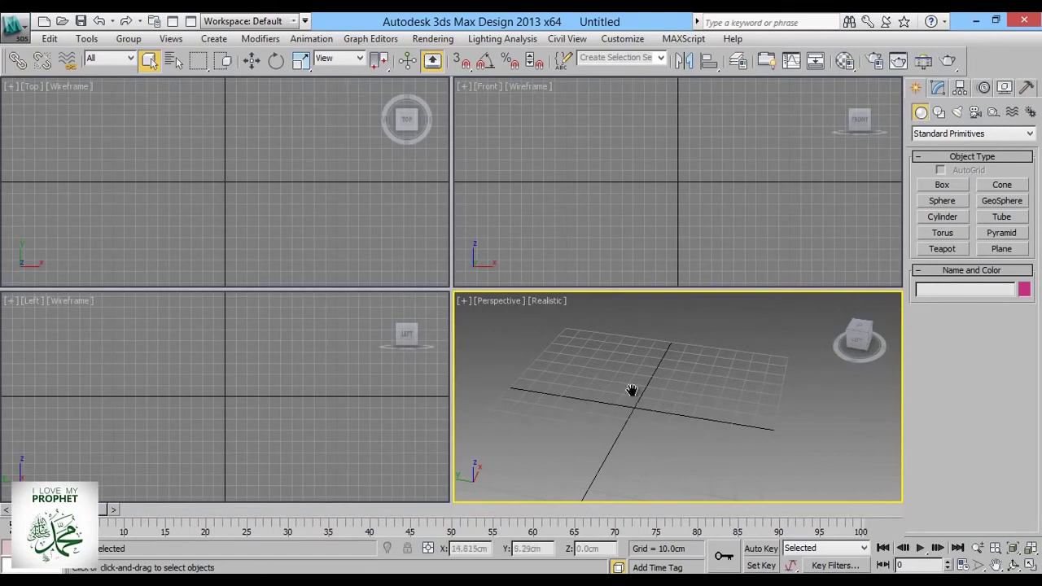
{"action": "mouse_move", "coordinate": [632, 391]}
{"action": "middle_mouse_down"}
{"action": "mouse_move", "coordinate": [654, 386]}
{"action": "mouse_move", "coordinate": [606, 382]}
{"action": "mouse_move", "coordinate": [646, 391]}
{"action": "middle_mouse_up"}
{"action": "left_click", "coordinate": [1013, 564]}
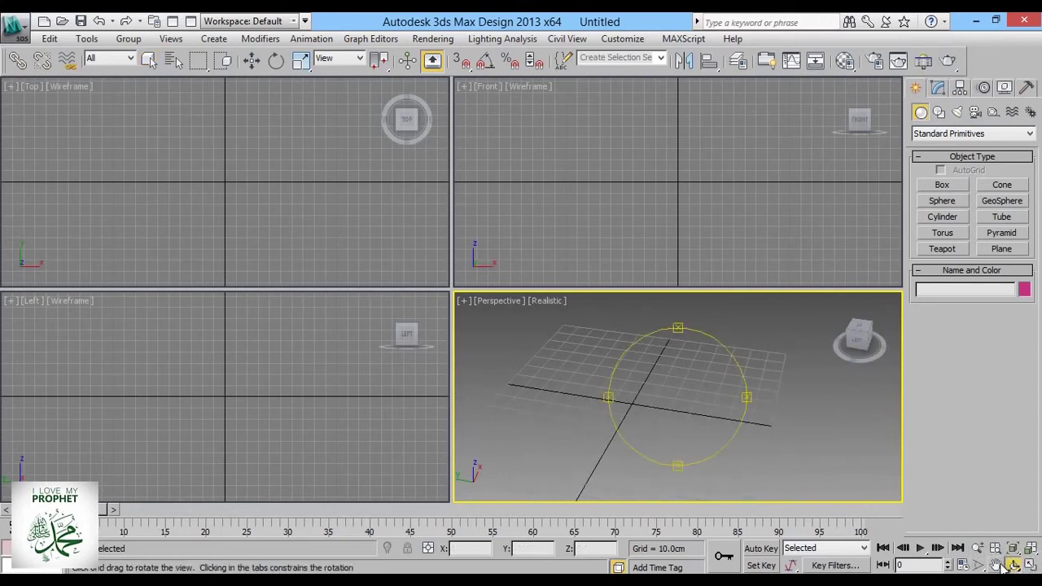
{"action": "left_click", "coordinate": [995, 564]}
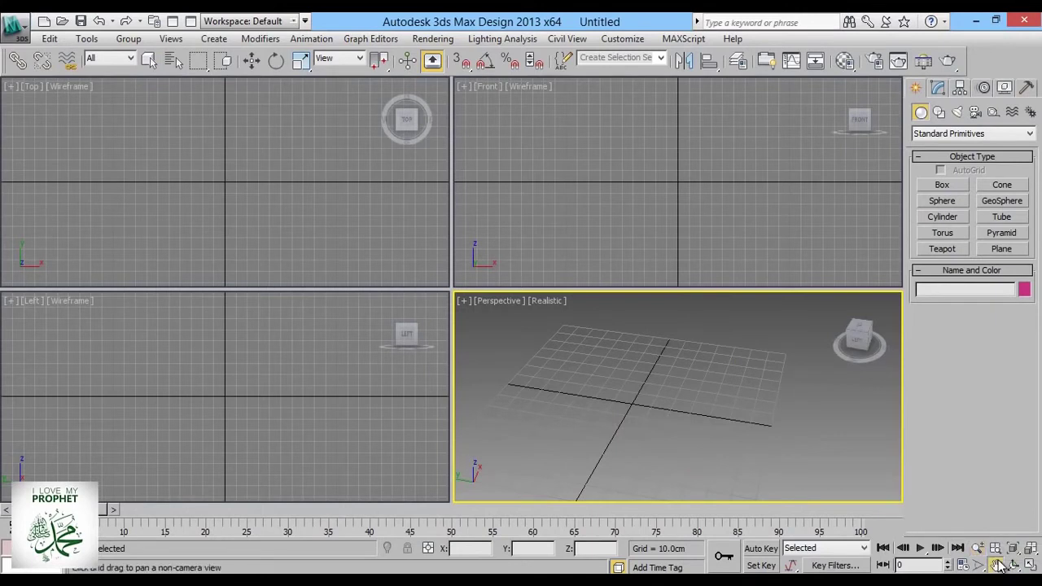
{"action": "left_click_drag", "start_coordinate": [639, 367], "coordinate": [621, 388]}
{"action": "right_click", "coordinate": [622, 388]}
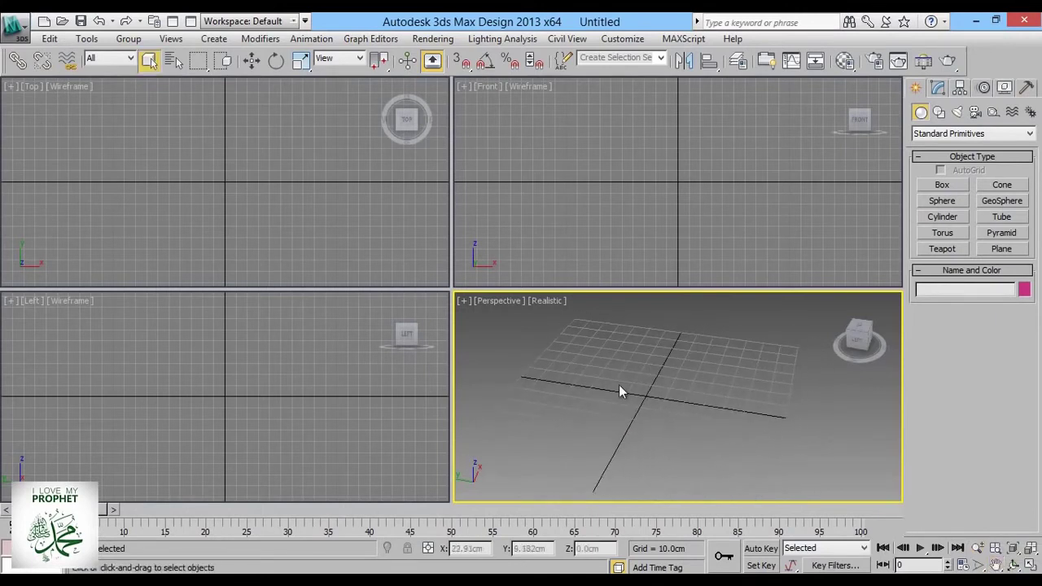
{"action": "middle_click_drag", "start_coordinate": [658, 380], "coordinate": [616, 392]}
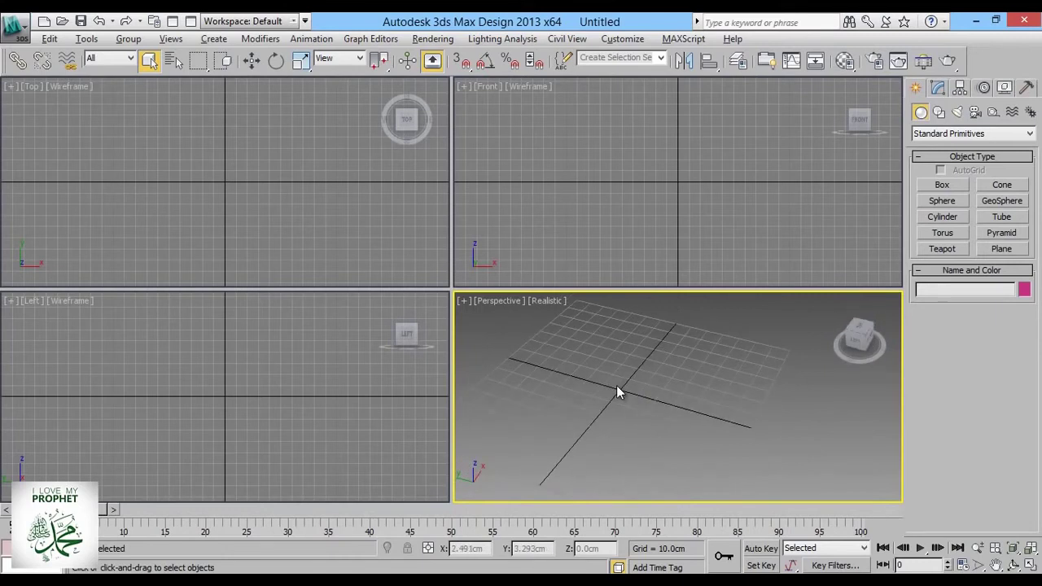
Step: Orbit the Perspective view to a wider diagonal angle and activate the Top viewport
{"action": "middle_click_drag", "start_coordinate": [616, 391], "coordinate": [729, 388], "text": "alt"}
{"action": "middle_click_drag", "start_coordinate": [663, 423], "coordinate": [606, 480], "text": "alt"}
{"action": "left_click", "coordinate": [318, 234]}
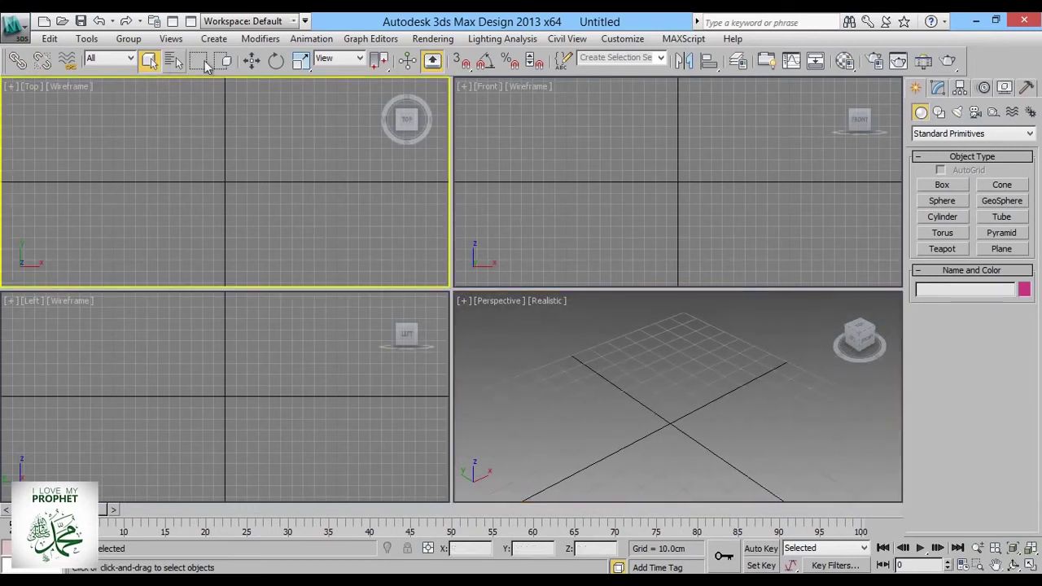
Step: Create three tall boxes side by side on the grid
{"action": "left_click", "coordinate": [252, 62]}
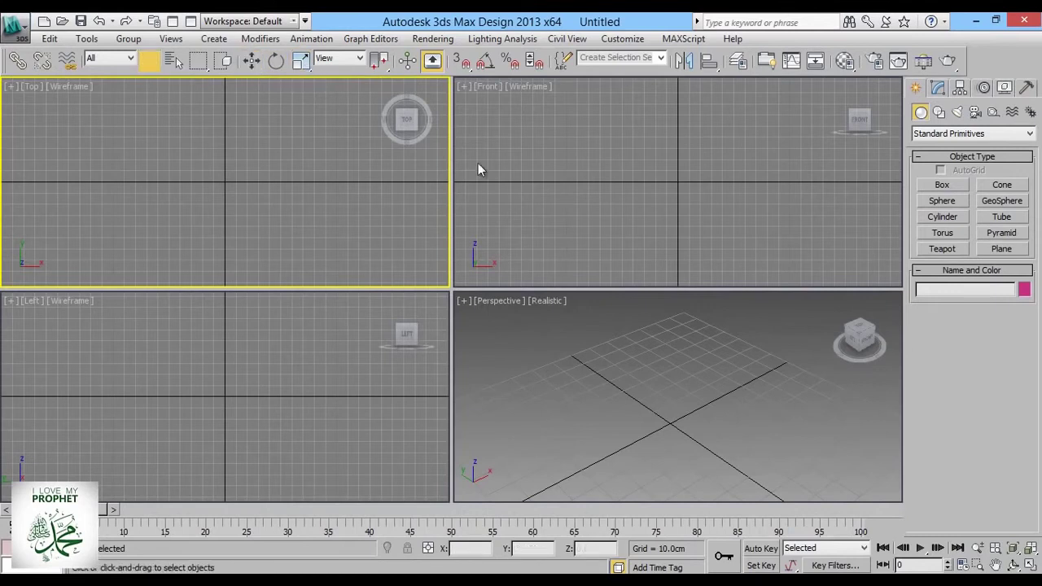
{"action": "left_click", "coordinate": [942, 185]}
{"action": "left_click_drag", "start_coordinate": [700, 333], "coordinate": [716, 375]}
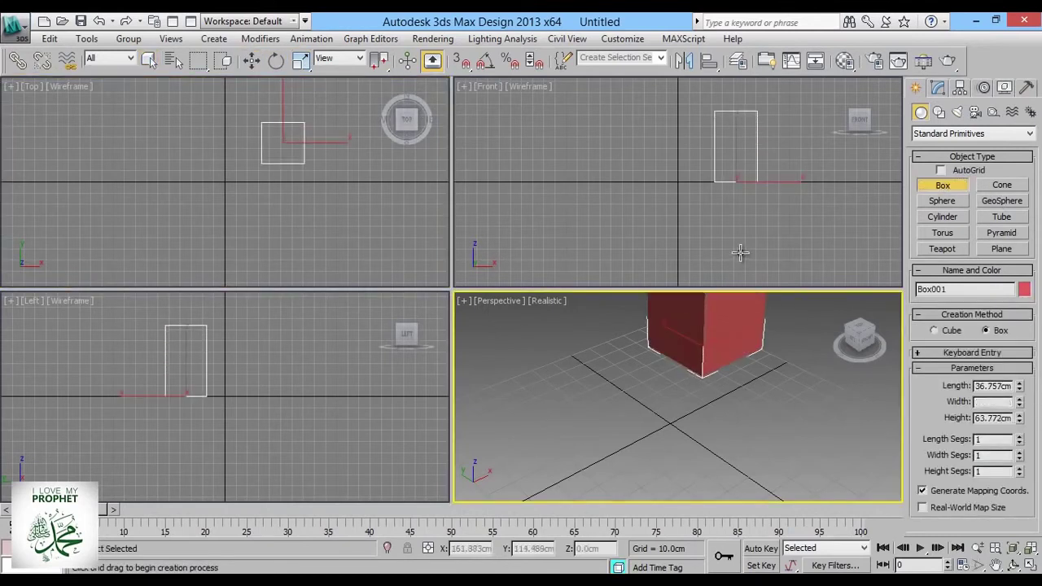
{"action": "left_click", "coordinate": [741, 398]}
{"action": "left_click_drag", "start_coordinate": [552, 342], "coordinate": [561, 277]}
{"action": "left_click", "coordinate": [656, 354]}
{"action": "left_click_drag", "start_coordinate": [628, 358], "coordinate": [657, 371]}
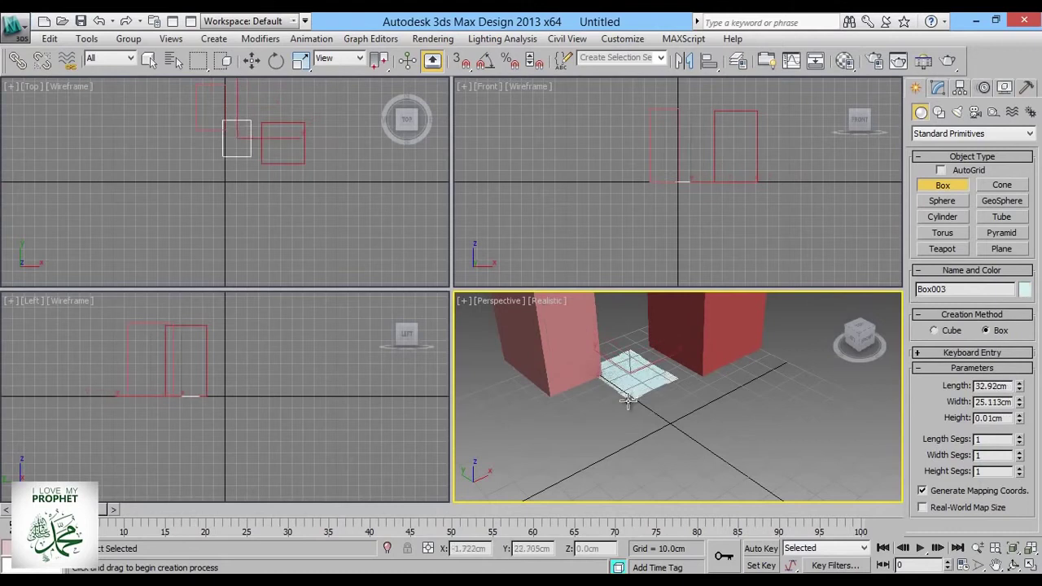
{"action": "left_click", "coordinate": [656, 226]}
{"action": "right_click", "coordinate": [765, 366]}
Step: Select the pale blue, pink and red boxes, move them together, then deselect
{"action": "scroll", "coordinate": [767, 423], "scroll_direction": "down", "scroll_amount": 5}
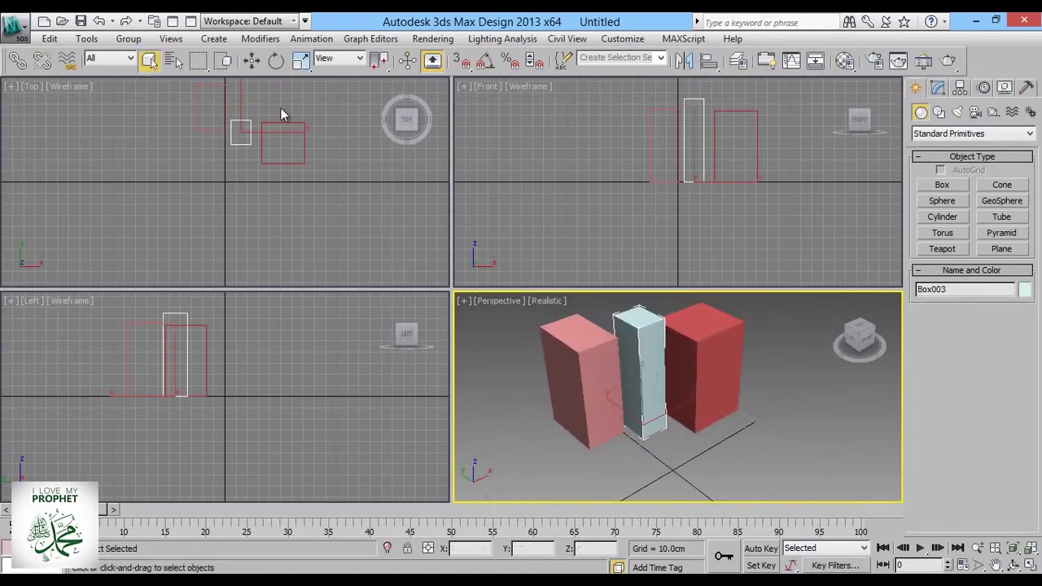
{"action": "left_click", "coordinate": [252, 65]}
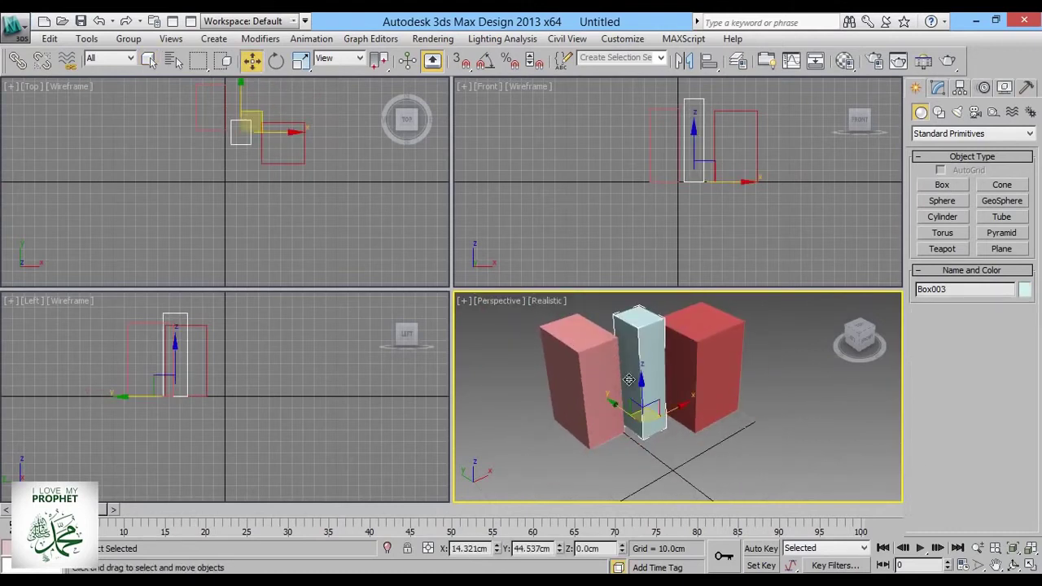
{"action": "left_click", "coordinate": [579, 360], "text": "ctrl"}
{"action": "left_click", "coordinate": [706, 349], "text": "ctrl"}
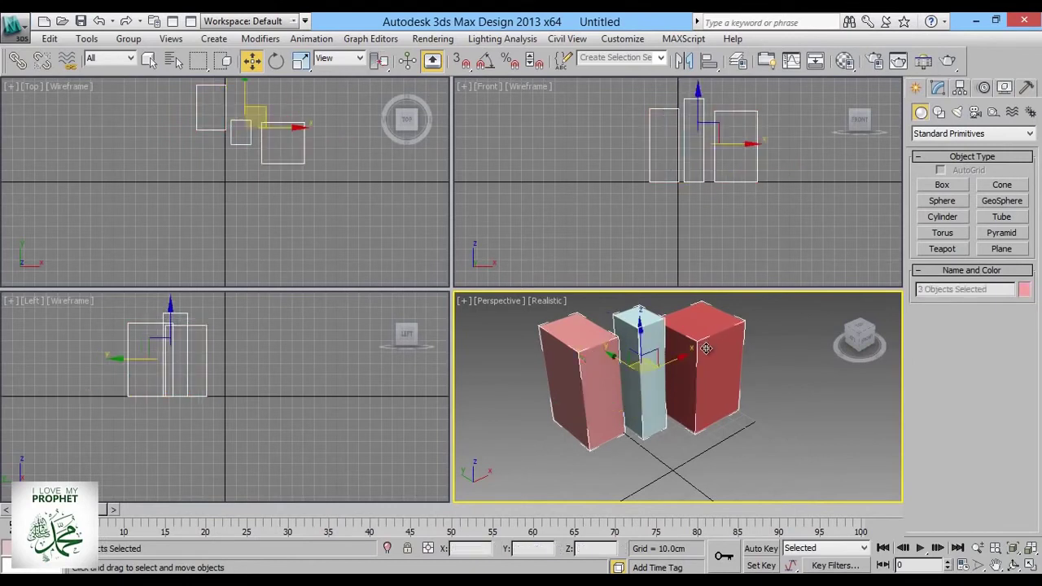
{"action": "mouse_move", "coordinate": [706, 349]}
{"action": "left_mouse_down"}
{"action": "mouse_move", "coordinate": [733, 350]}
{"action": "mouse_move", "coordinate": [698, 352]}
{"action": "left_mouse_up"}
{"action": "left_click", "coordinate": [752, 357]}
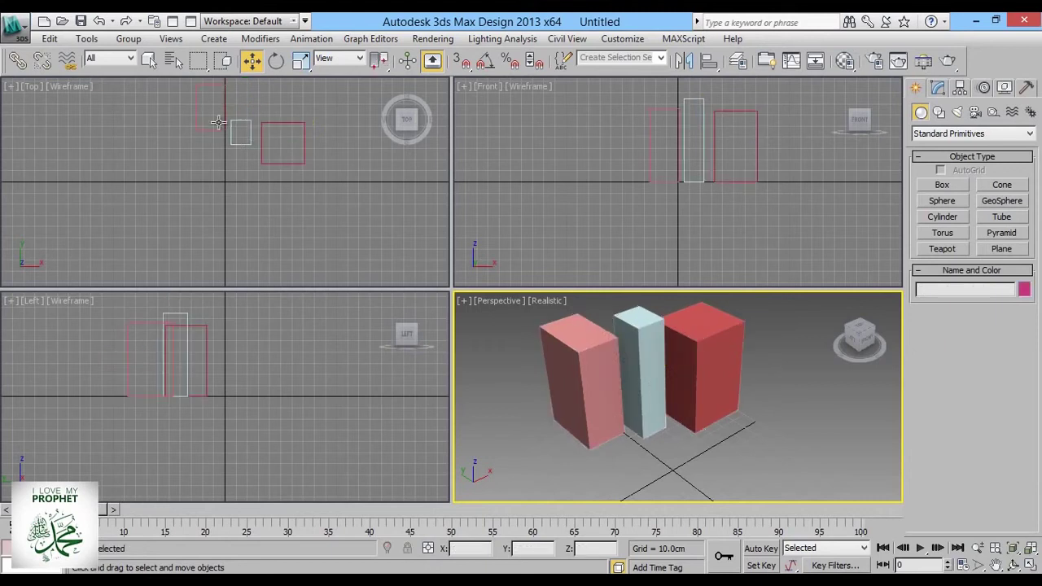
Step: With Select Object, select all three boxes, reduce to the pink box, then clear the selection
{"action": "left_click", "coordinate": [148, 59]}
{"action": "key", "text": "ctrl+a"}
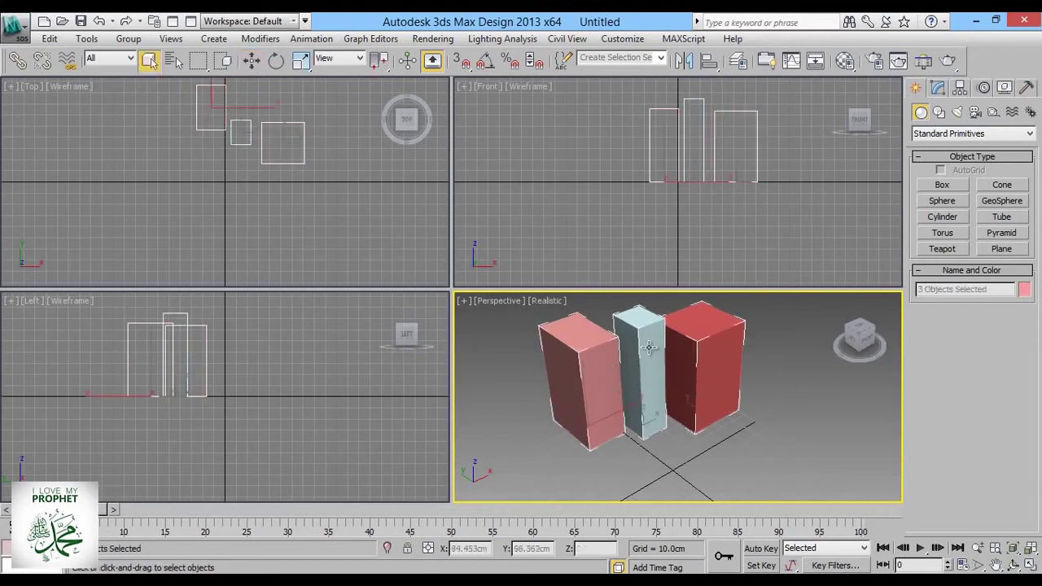
{"action": "left_click", "coordinate": [740, 356]}
{"action": "left_click", "coordinate": [640, 384], "text": "ctrl"}
{"action": "left_click", "coordinate": [591, 383], "text": "ctrl"}
{"action": "left_click", "coordinate": [561, 368]}
{"action": "left_click", "coordinate": [488, 325]}
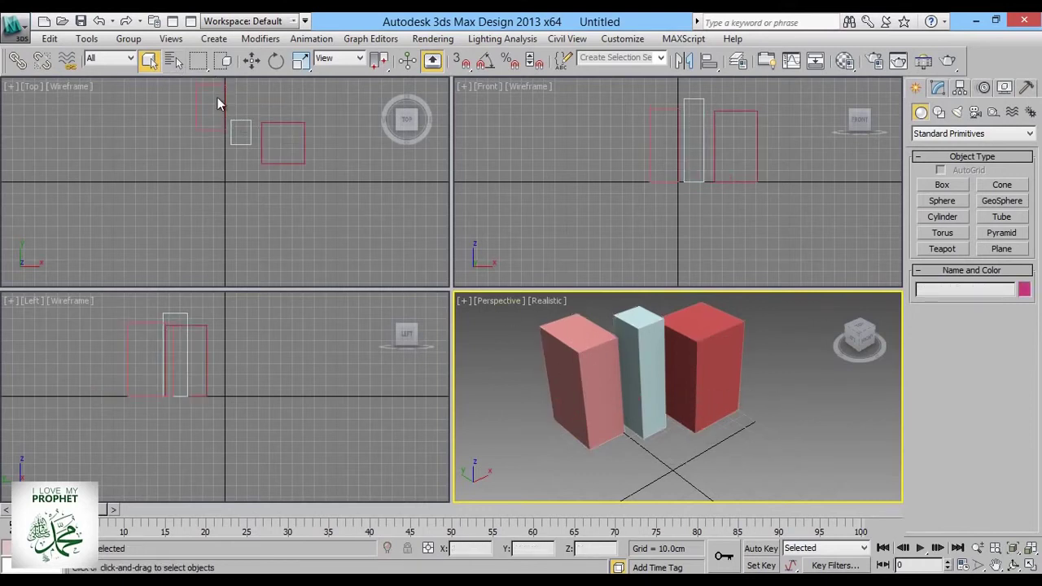
Step: Try the Move, Rotate and Scale transform tools
{"action": "left_click", "coordinate": [252, 60]}
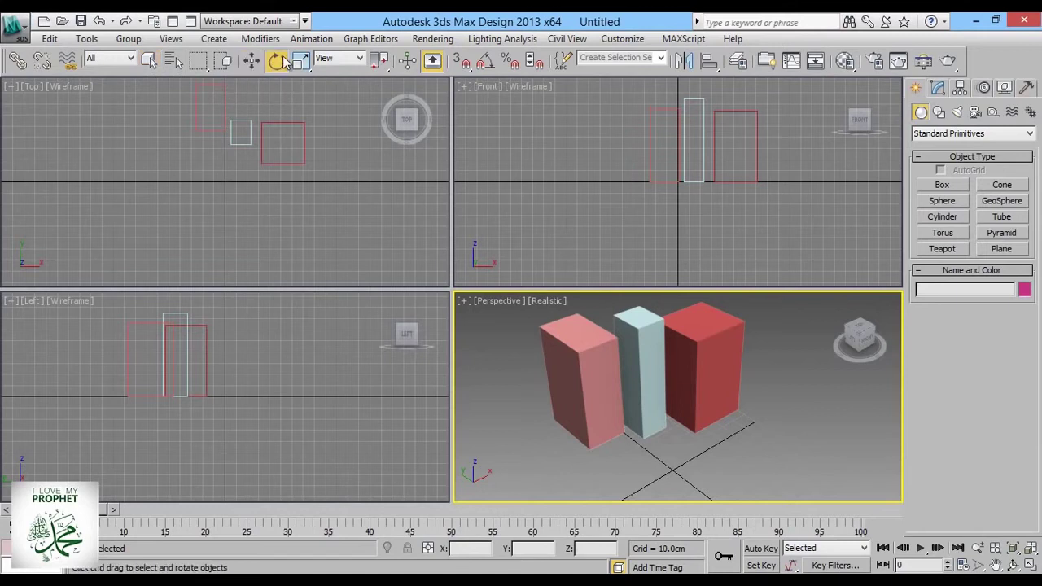
{"action": "left_click", "coordinate": [276, 60]}
{"action": "left_click", "coordinate": [300, 60]}
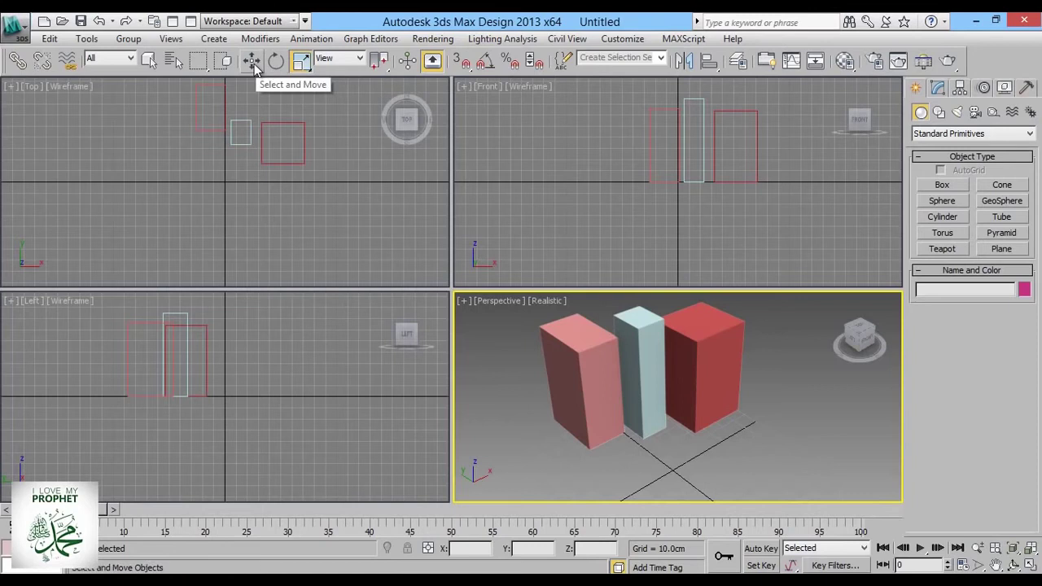
Step: Set the pink box's Absolute X to -52.205cm in Move Transform Type-In
{"action": "right_click", "coordinate": [252, 62]}
{"action": "left_click", "coordinate": [593, 341]}
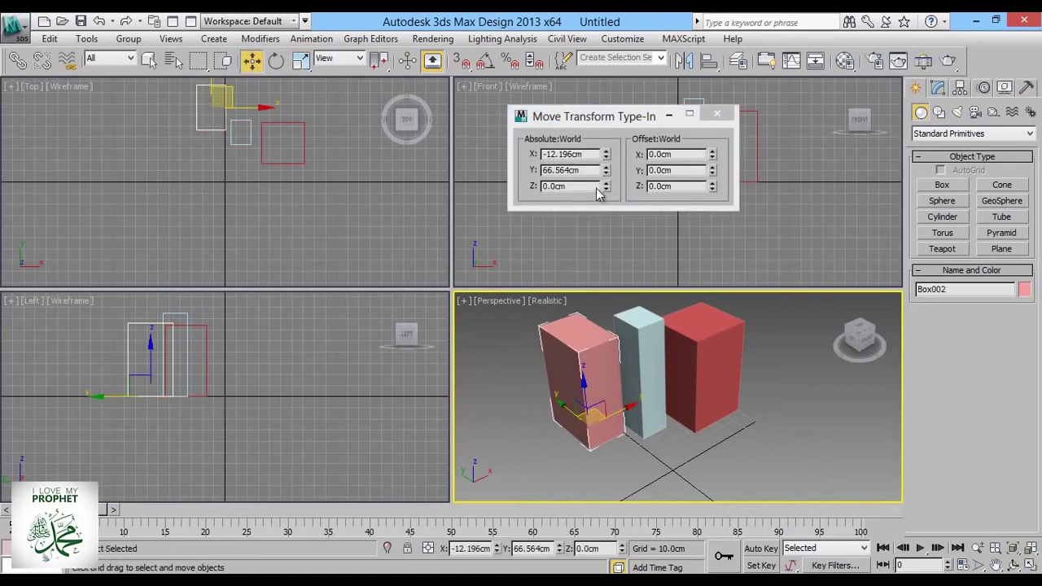
{"action": "left_click_drag", "start_coordinate": [609, 157], "coordinate": [614, 248]}
{"action": "left_click", "coordinate": [717, 113]}
{"action": "left_click", "coordinate": [616, 443]}
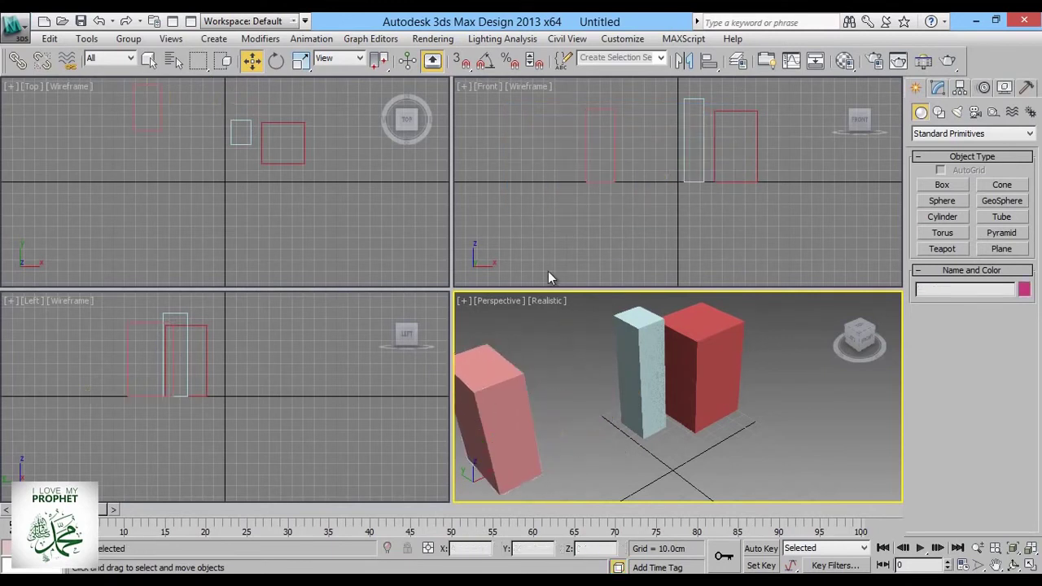
Step: In Grid and Snap Settings, uncheck Face and check Vertex snapping
{"action": "right_click", "coordinate": [459, 63]}
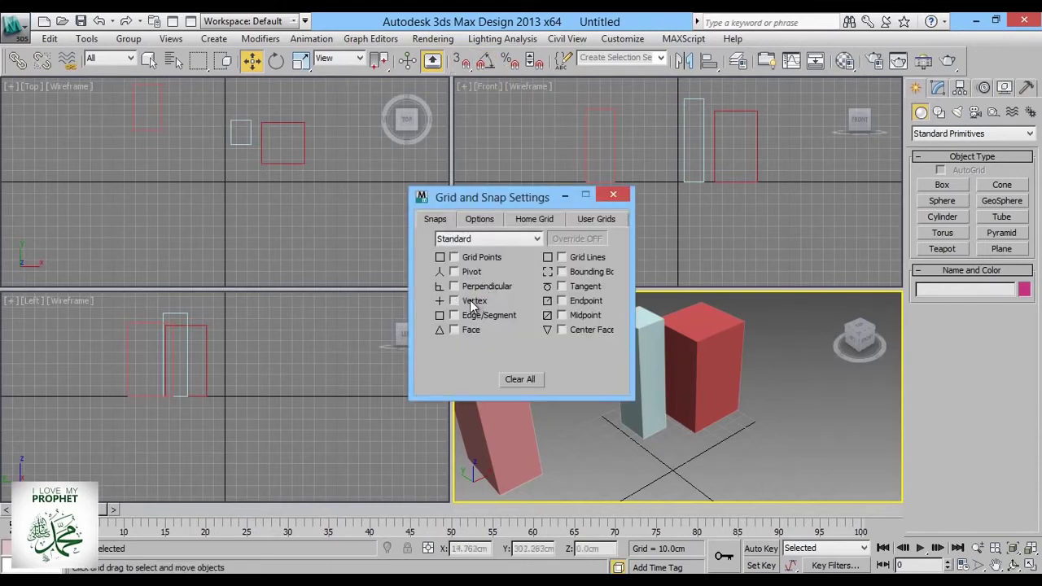
{"action": "left_click", "coordinate": [470, 333]}
{"action": "left_click", "coordinate": [455, 302]}
{"action": "left_click", "coordinate": [613, 195]}
Step: Maximize Perspective, enable 3D snaps, and move the pink box by its corner toward the pale blue box
{"action": "key", "text": "alt+w"}
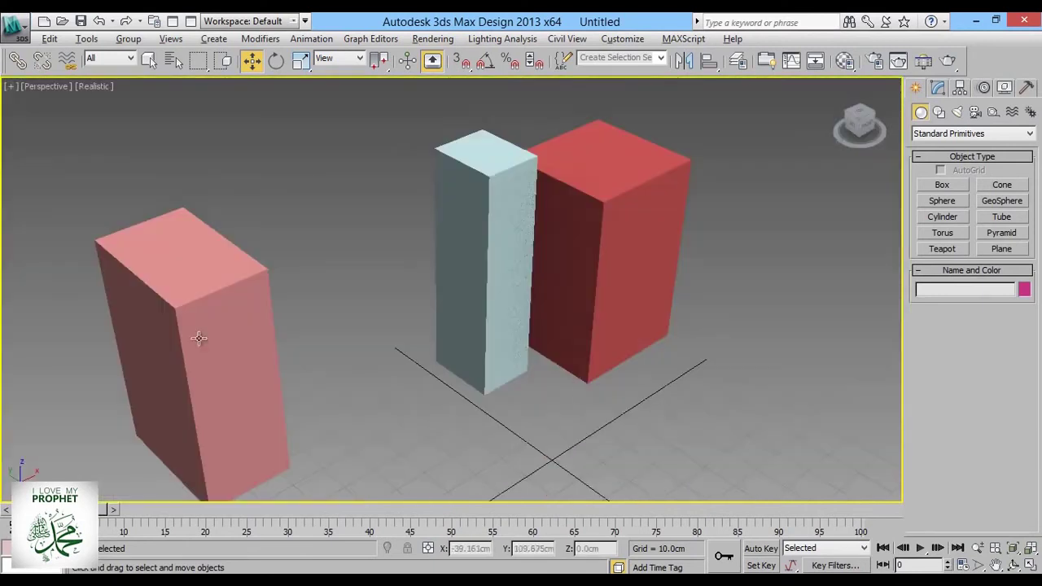
{"action": "left_click", "coordinate": [191, 336]}
{"action": "key", "text": "s"}
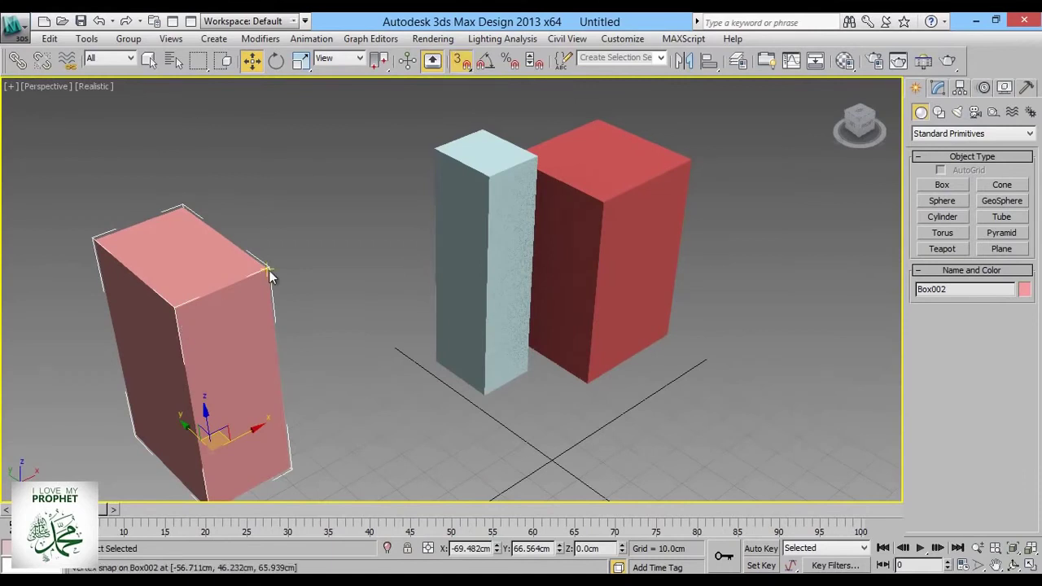
{"action": "middle_click_drag", "start_coordinate": [266, 270], "coordinate": [250, 296], "text": "alt"}
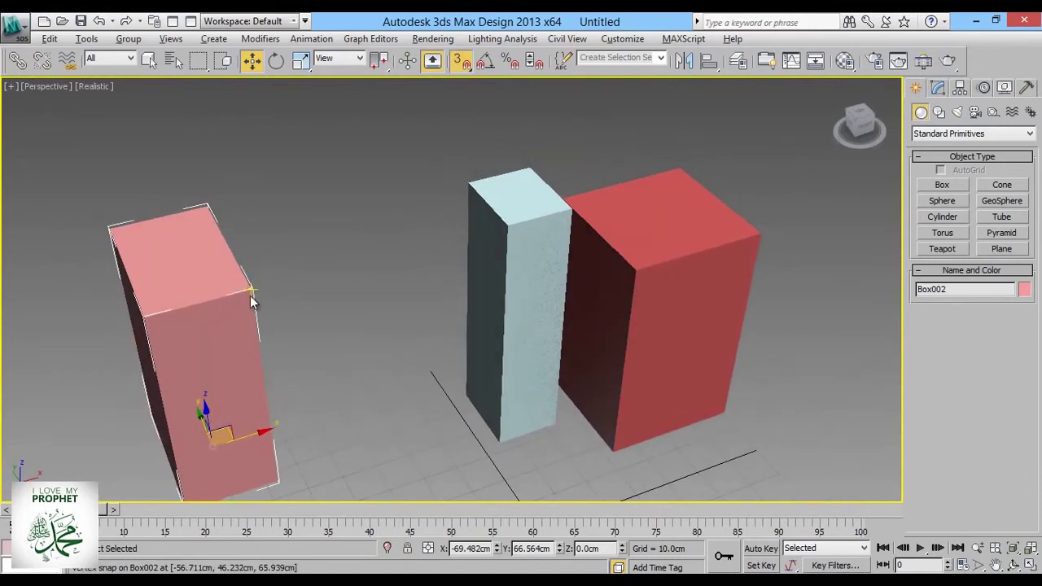
{"action": "left_click_drag", "start_coordinate": [248, 289], "coordinate": [461, 190]}
{"action": "middle_click_drag", "start_coordinate": [489, 252], "coordinate": [498, 290], "text": "alt"}
Step: Vertex-snap the pink box's corner onto the pale blue box's corner
{"action": "middle_click_drag", "start_coordinate": [378, 289], "coordinate": [456, 266], "text": "alt"}
{"action": "left_click_drag", "start_coordinate": [474, 232], "coordinate": [470, 204]}
{"action": "middle_click_drag", "start_coordinate": [471, 204], "coordinate": [431, 352], "text": "alt"}
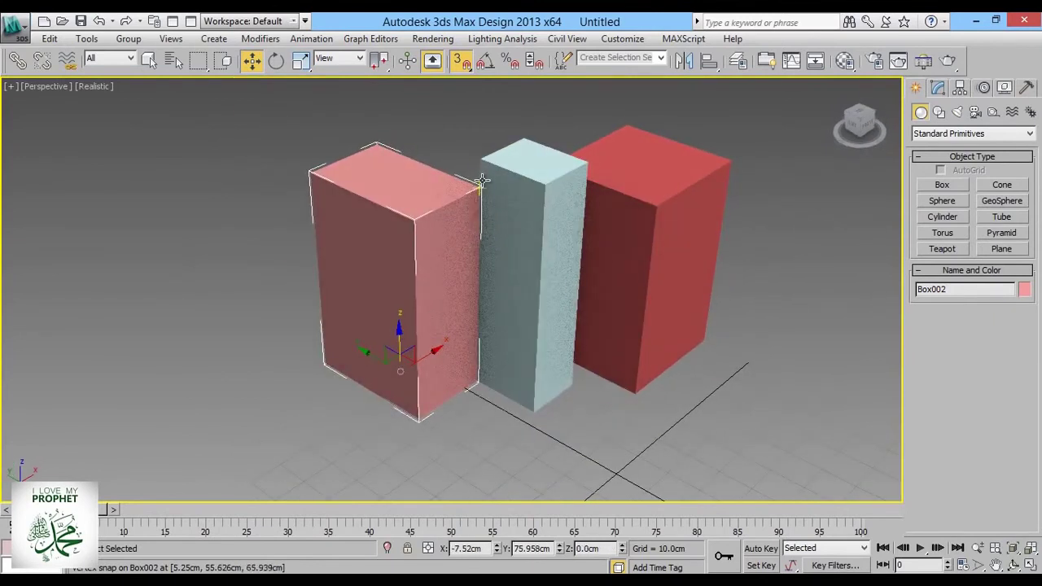
{"action": "left_click_drag", "start_coordinate": [479, 189], "coordinate": [481, 167]}
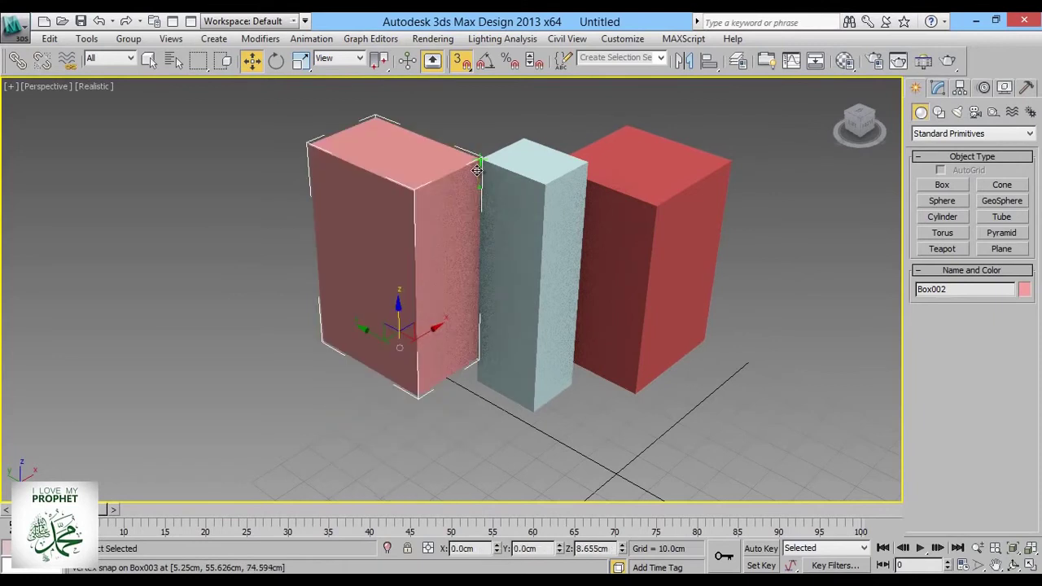
{"action": "middle_click_drag", "start_coordinate": [481, 167], "coordinate": [549, 186], "text": "alt"}
Step: Orbit and zoom around the boxes to check their alignment
{"action": "scroll", "coordinate": [438, 186], "scroll_direction": "up", "scroll_amount": 5}
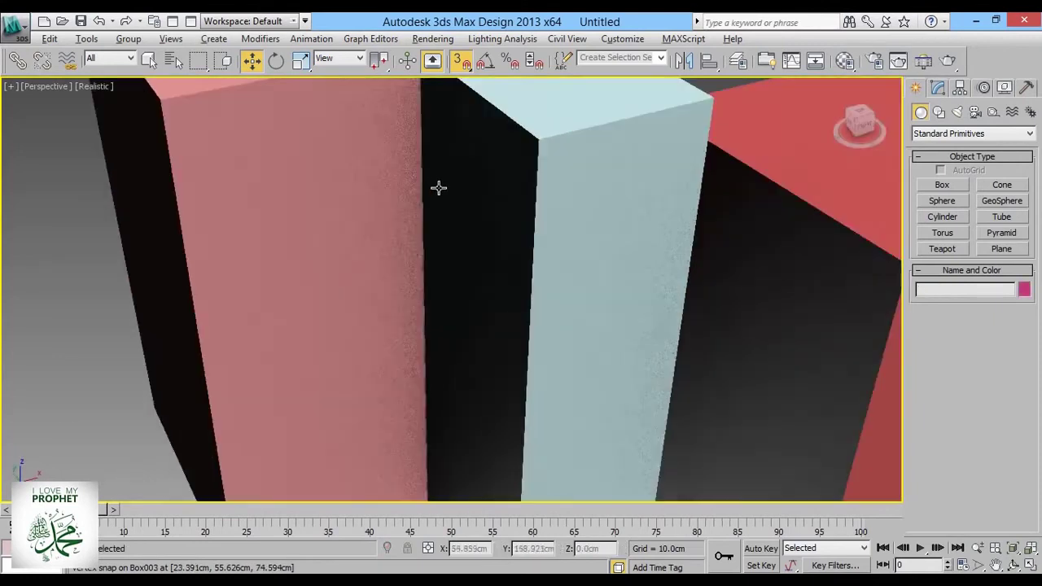
{"action": "middle_click_drag", "start_coordinate": [437, 187], "coordinate": [471, 252], "text": "alt"}
{"action": "scroll", "coordinate": [570, 256], "scroll_direction": "down", "scroll_amount": 5}
{"action": "middle_click_drag", "start_coordinate": [570, 256], "coordinate": [610, 241], "text": "alt"}
{"action": "scroll", "coordinate": [559, 256], "scroll_direction": "up", "scroll_amount": 5}
{"action": "scroll", "coordinate": [612, 264], "scroll_direction": "down", "scroll_amount": 5}
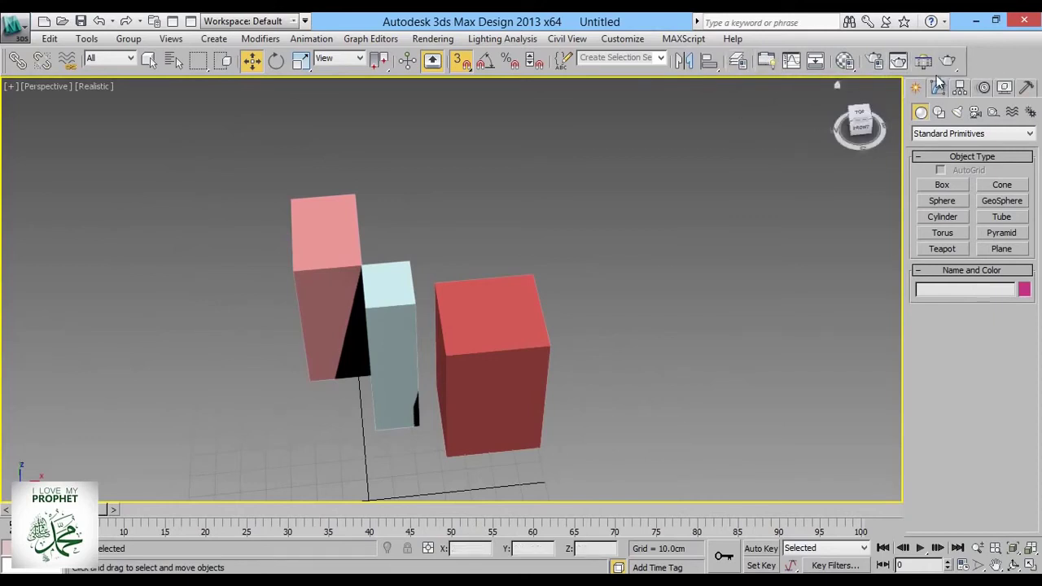
Step: Show the floating Axis Constraints toolbar, constrain to X, and select the pink box
{"action": "right_click", "coordinate": [964, 60]}
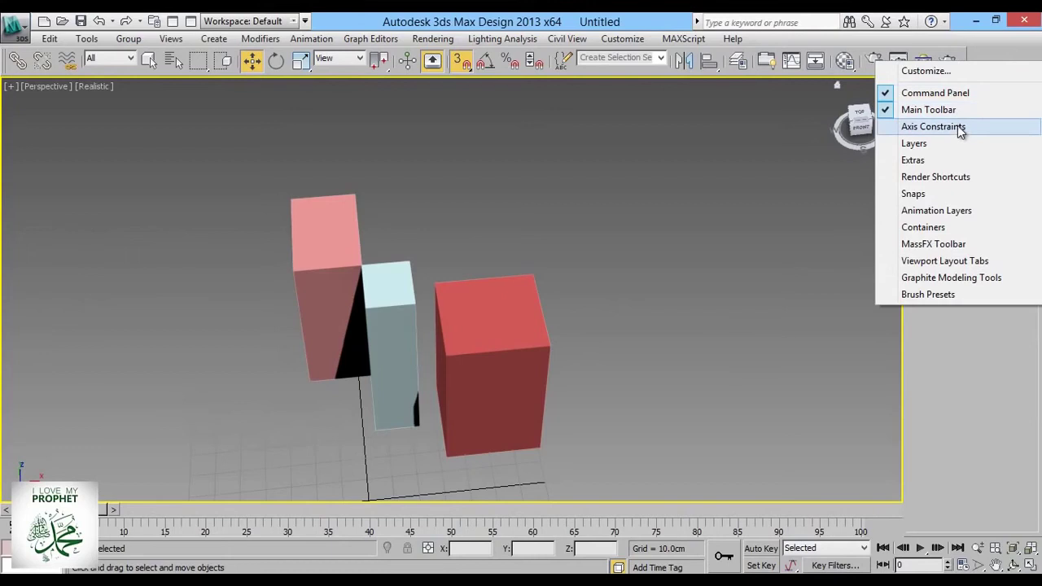
{"action": "left_click", "coordinate": [928, 127]}
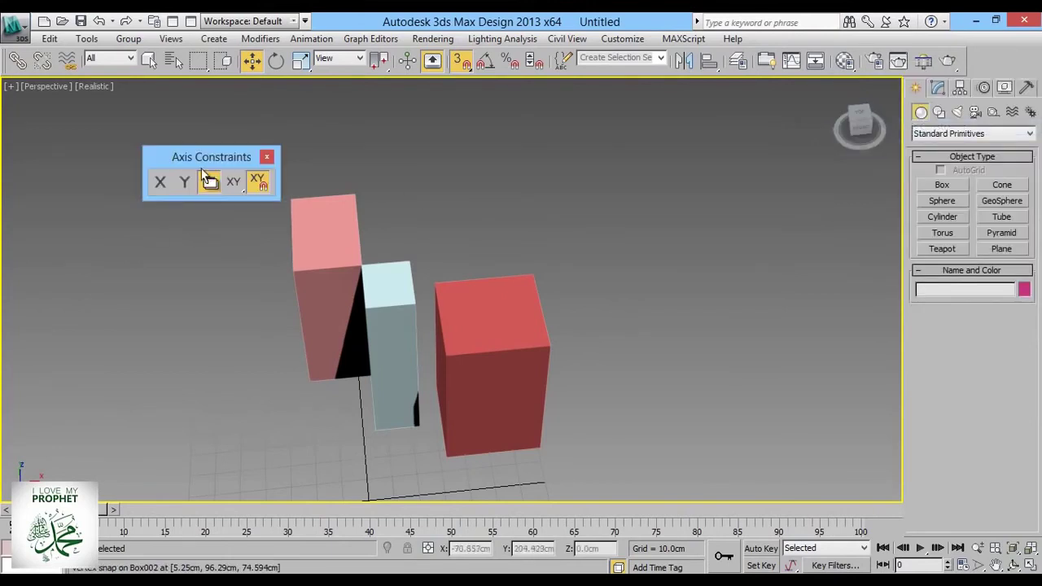
{"action": "left_click_drag", "start_coordinate": [195, 156], "coordinate": [106, 131]}
{"action": "left_click", "coordinate": [74, 152]}
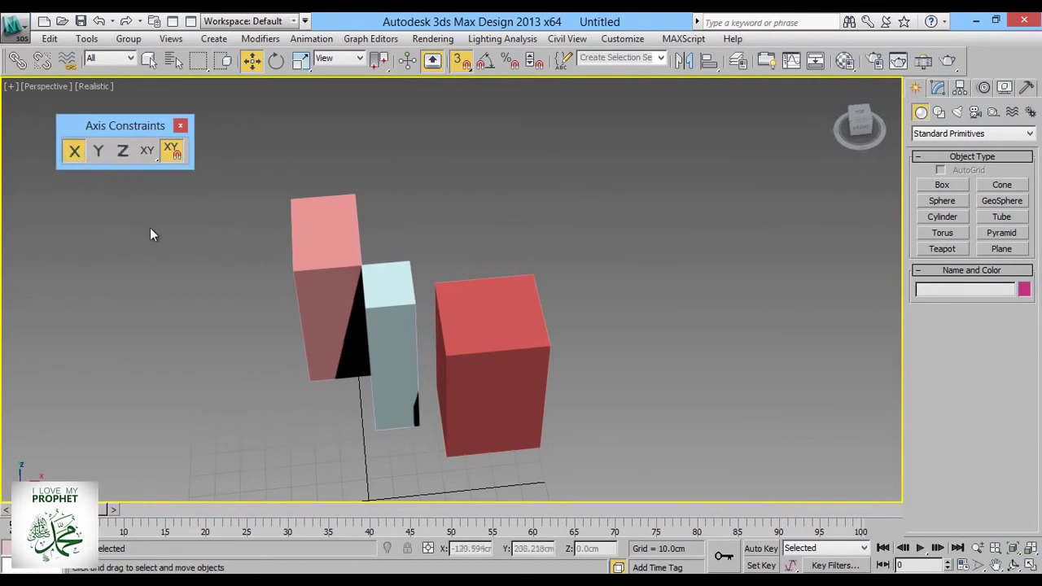
{"action": "left_click", "coordinate": [311, 282]}
Step: Cycle the Y, Z and X axis constraints and move the toolbar aside
{"action": "scroll", "coordinate": [310, 281], "scroll_direction": "up", "scroll_amount": 6}
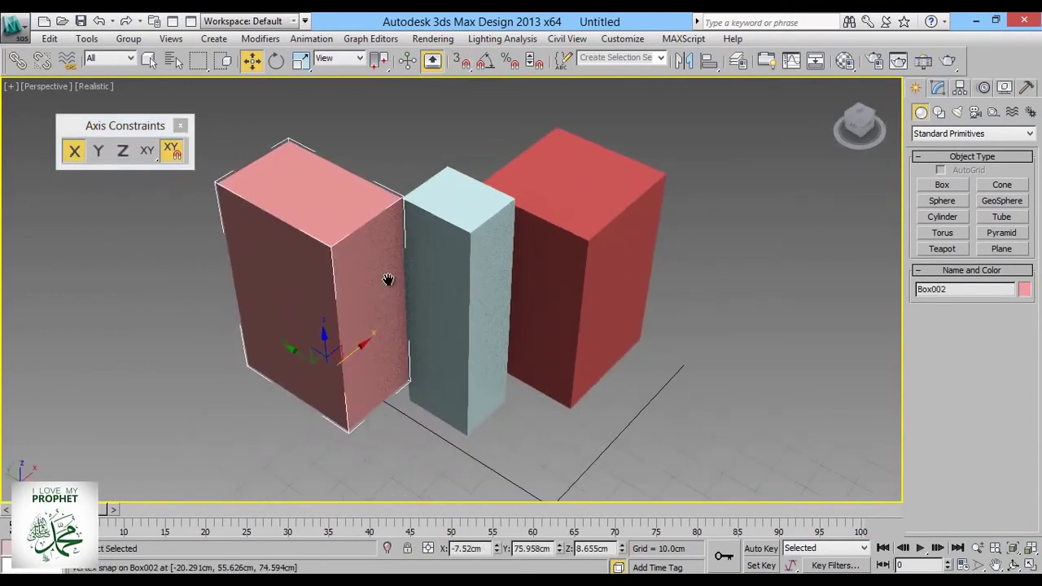
{"action": "left_click", "coordinate": [97, 152]}
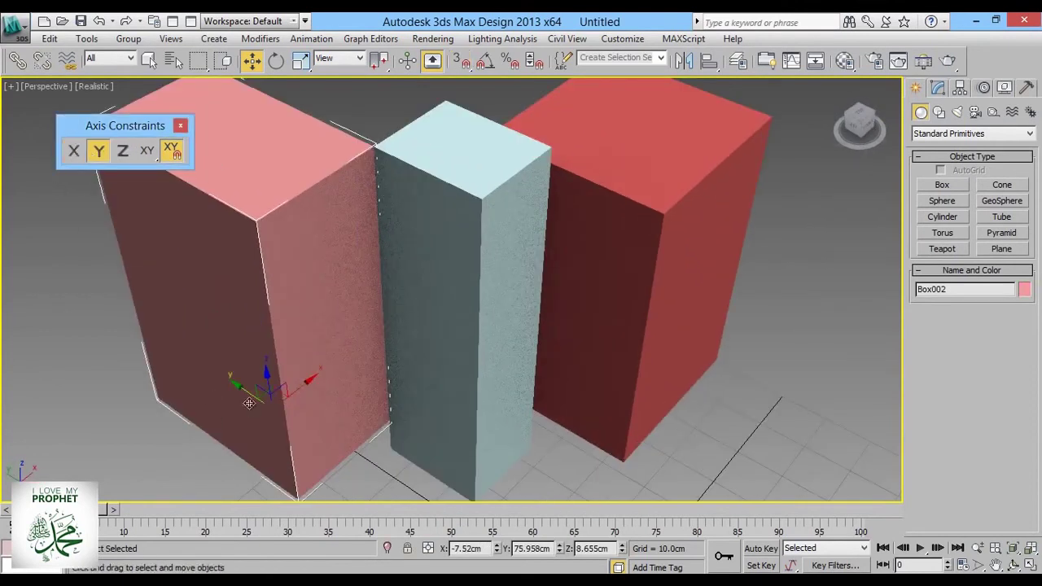
{"action": "left_click", "coordinate": [122, 152]}
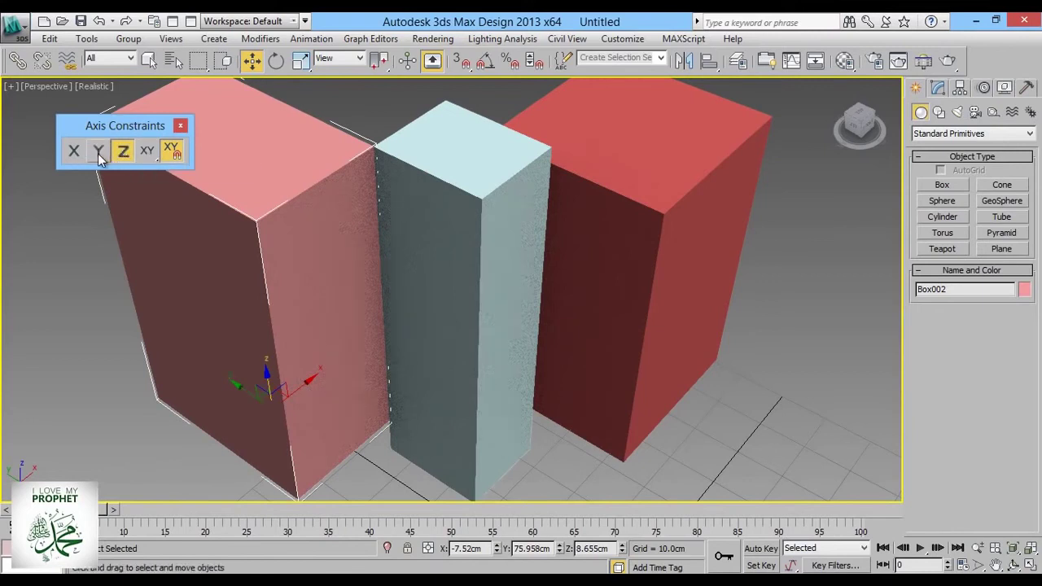
{"action": "left_click", "coordinate": [74, 151]}
{"action": "left_click", "coordinate": [99, 152]}
{"action": "left_click", "coordinate": [74, 152]}
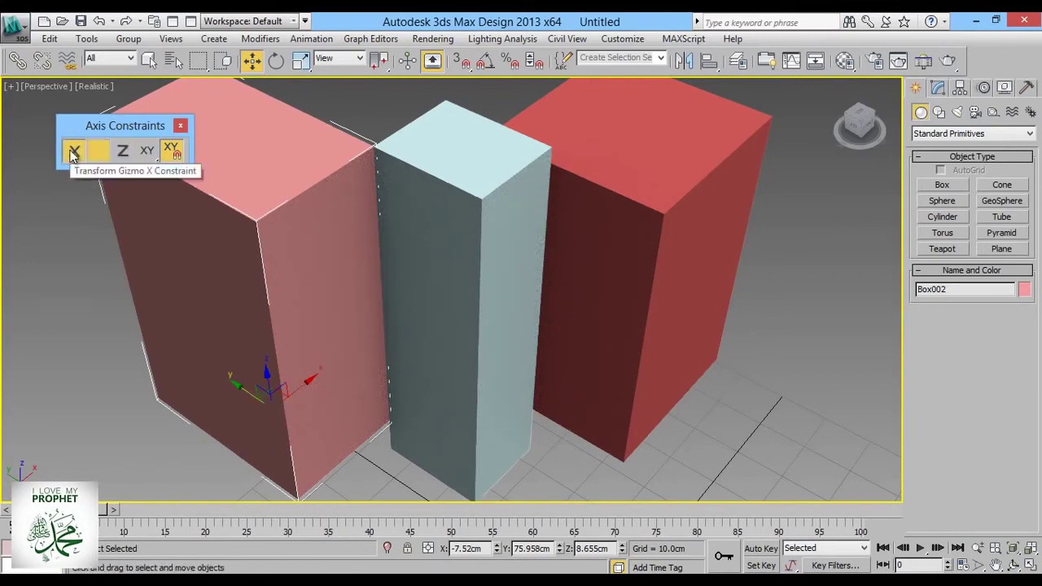
{"action": "left_click_drag", "start_coordinate": [140, 135], "coordinate": [815, 285]}
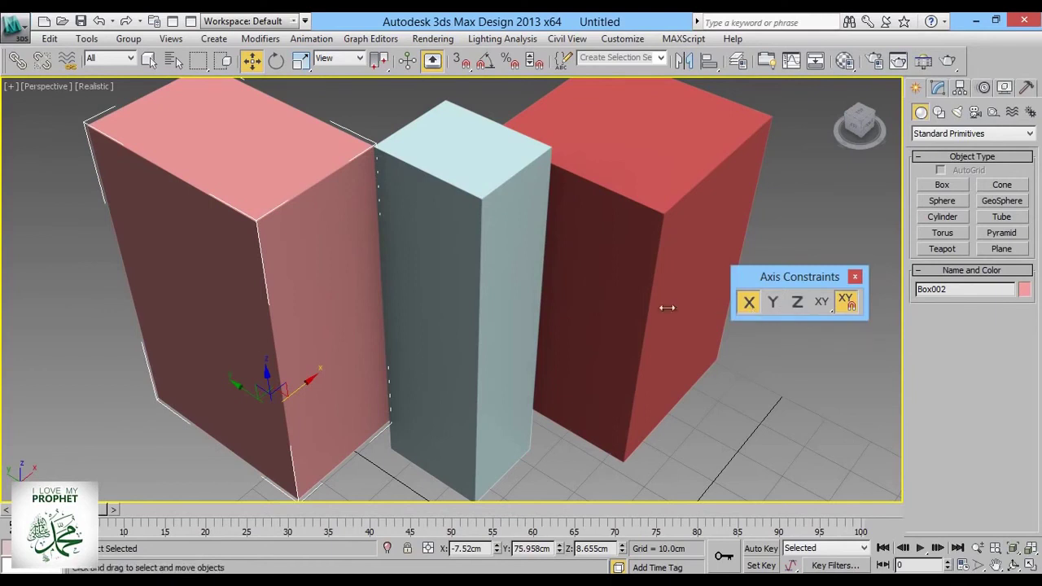
Step: Slide the pink box along X, then restrict its movement to Y
{"action": "middle_click_drag", "start_coordinate": [230, 145], "coordinate": [309, 208]}
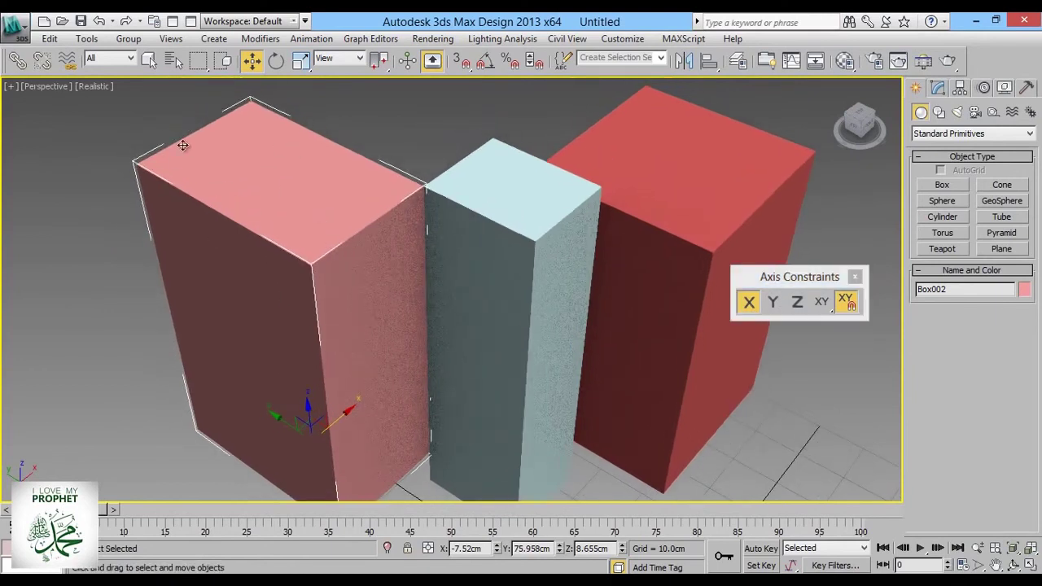
{"action": "left_click_drag", "start_coordinate": [318, 245], "coordinate": [438, 102]}
{"action": "left_click", "coordinate": [773, 302]}
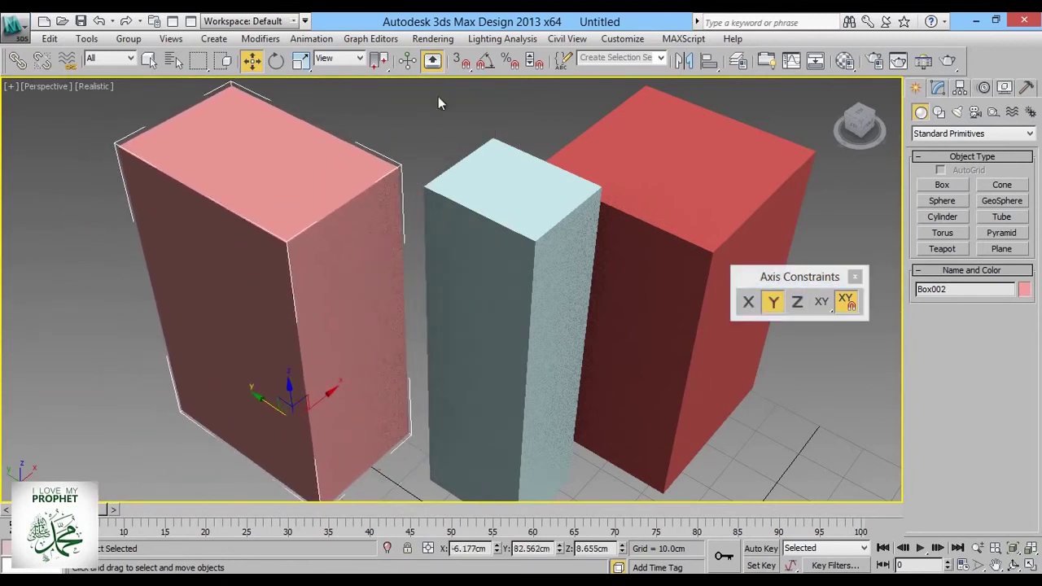
Step: With snaps on and Y constraint, snap the pink box's corner to the pale blue box's corner
{"action": "left_click", "coordinate": [461, 61]}
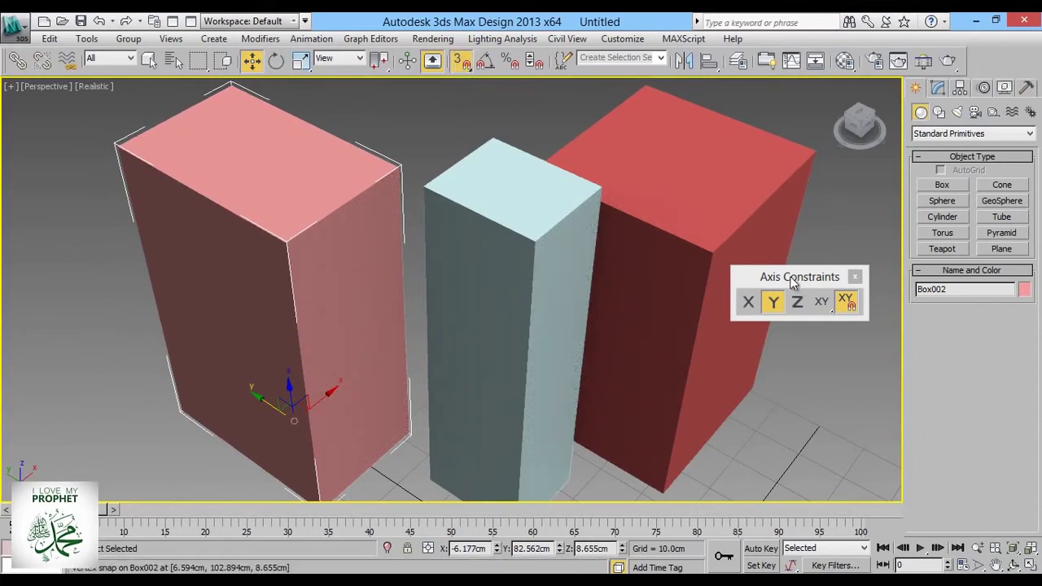
{"action": "left_click", "coordinate": [798, 302]}
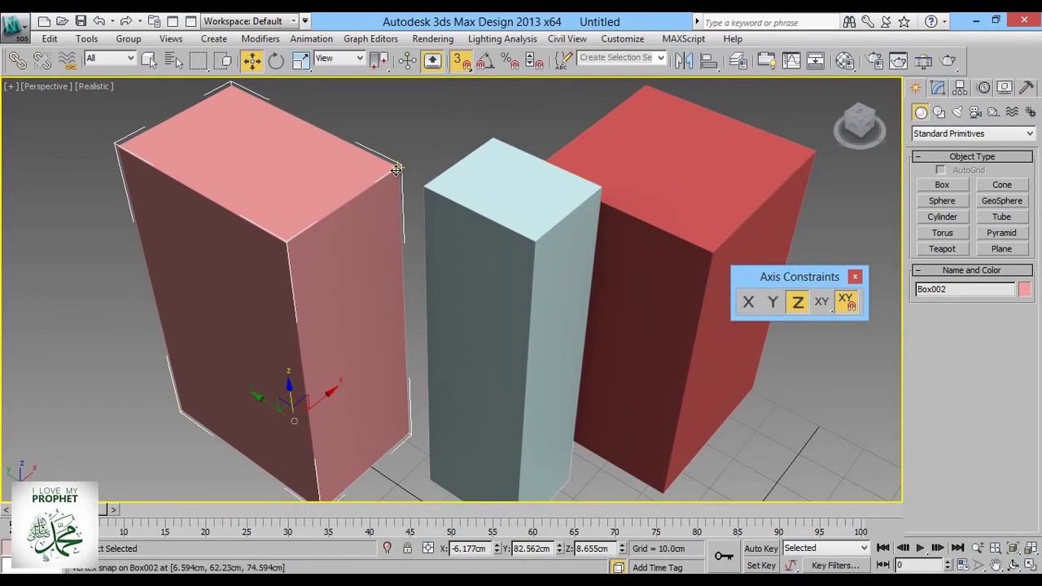
{"action": "left_click", "coordinate": [773, 302]}
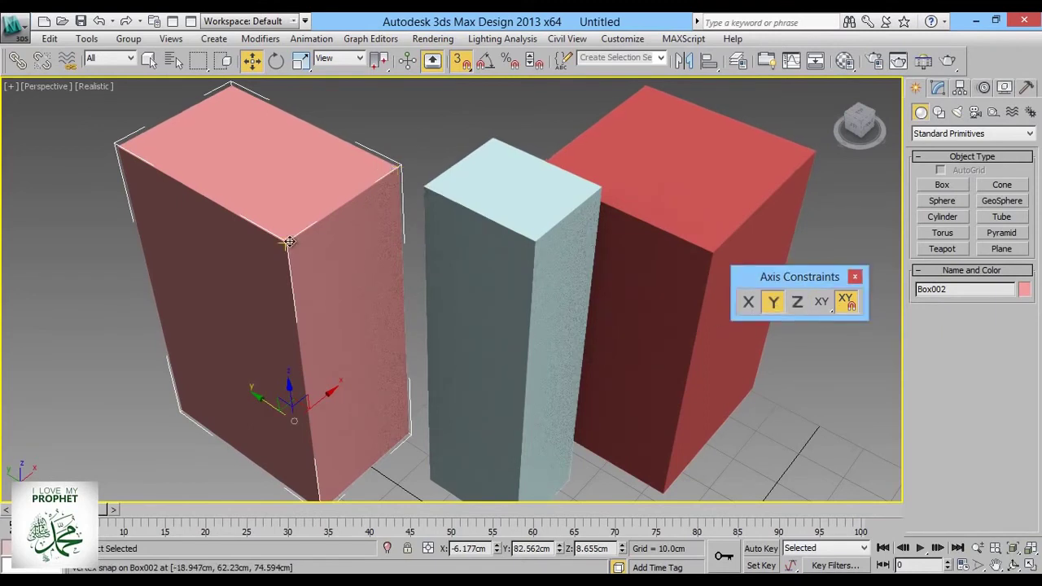
{"action": "left_click_drag", "start_coordinate": [290, 241], "coordinate": [417, 195]}
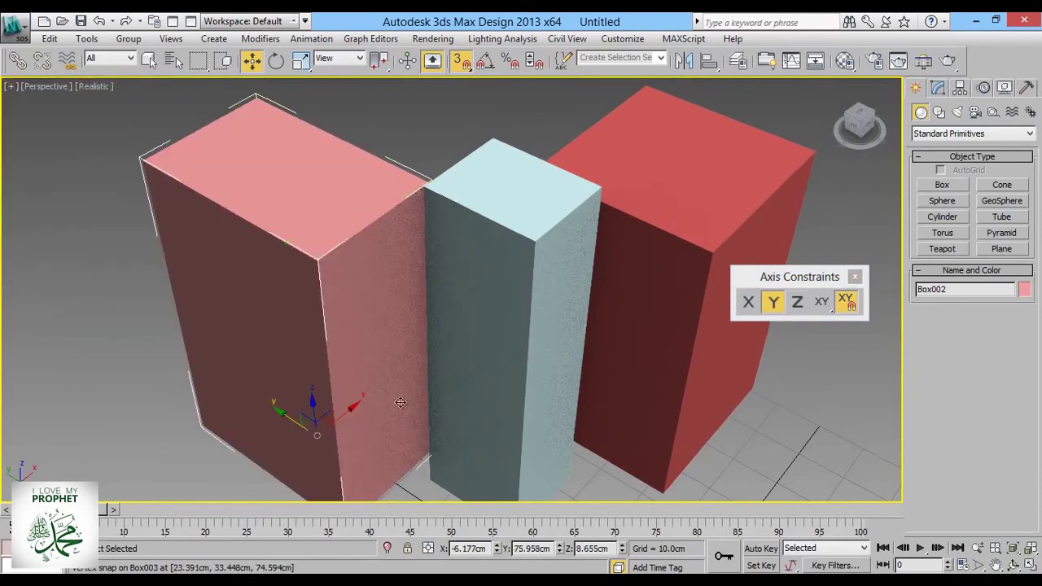
Step: Constrain to X and snap the pink box flush against the pale blue box at X -7.52cm
{"action": "left_click", "coordinate": [749, 302]}
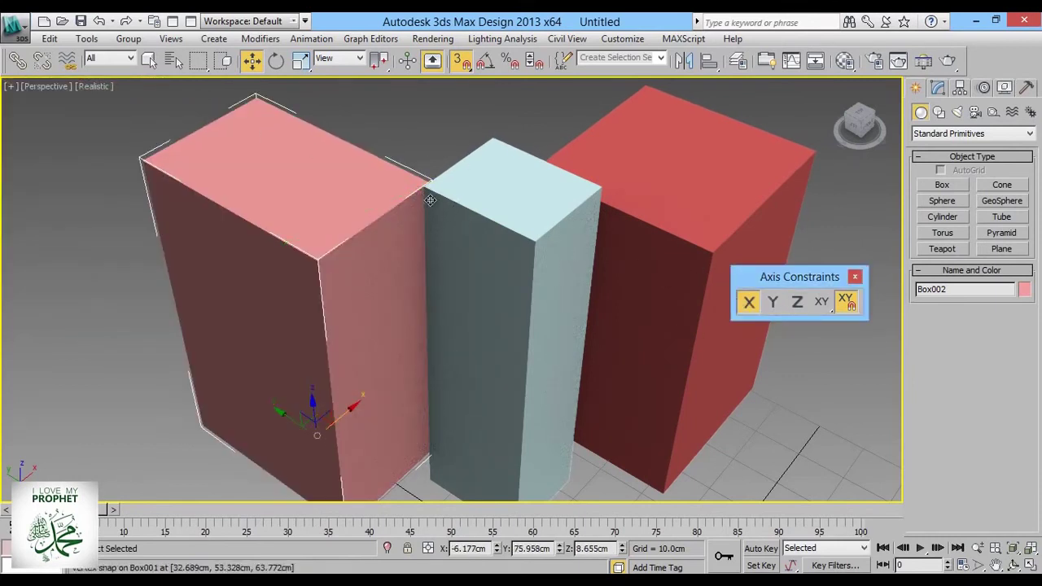
{"action": "mouse_move", "coordinate": [424, 183]}
{"action": "middle_mouse_down", "text": "alt"}
{"action": "mouse_move", "coordinate": [476, 208]}
{"action": "mouse_move", "coordinate": [425, 166]}
{"action": "middle_mouse_up", "text": "alt"}
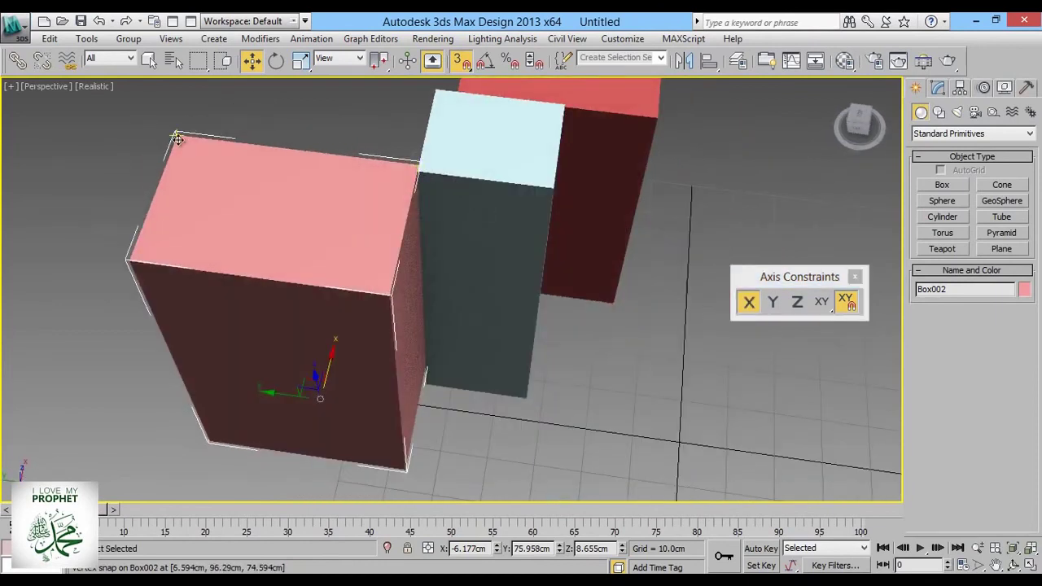
{"action": "left_click_drag", "start_coordinate": [175, 135], "coordinate": [420, 177]}
{"action": "mouse_move", "coordinate": [420, 177]}
{"action": "middle_mouse_down", "text": "alt"}
{"action": "mouse_move", "coordinate": [594, 251]}
{"action": "mouse_move", "coordinate": [546, 220]}
{"action": "mouse_move", "coordinate": [589, 268]}
{"action": "mouse_move", "coordinate": [526, 281]}
{"action": "mouse_move", "coordinate": [563, 293]}
{"action": "mouse_move", "coordinate": [529, 274]}
{"action": "mouse_move", "coordinate": [542, 368]}
{"action": "mouse_move", "coordinate": [633, 349]}
{"action": "middle_mouse_up", "text": "alt"}
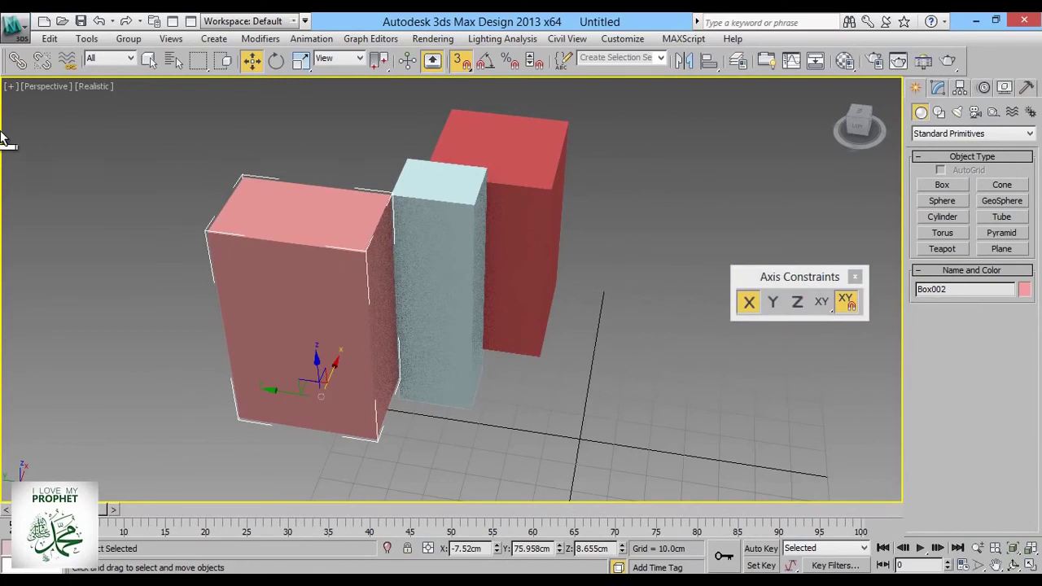
Step: Dock the Axis Constraints toolbar, save the pale blue and red boxes as set 'box', and select the pink box
{"action": "left_click_drag", "start_coordinate": [4, 131], "coordinate": [5, 132]}
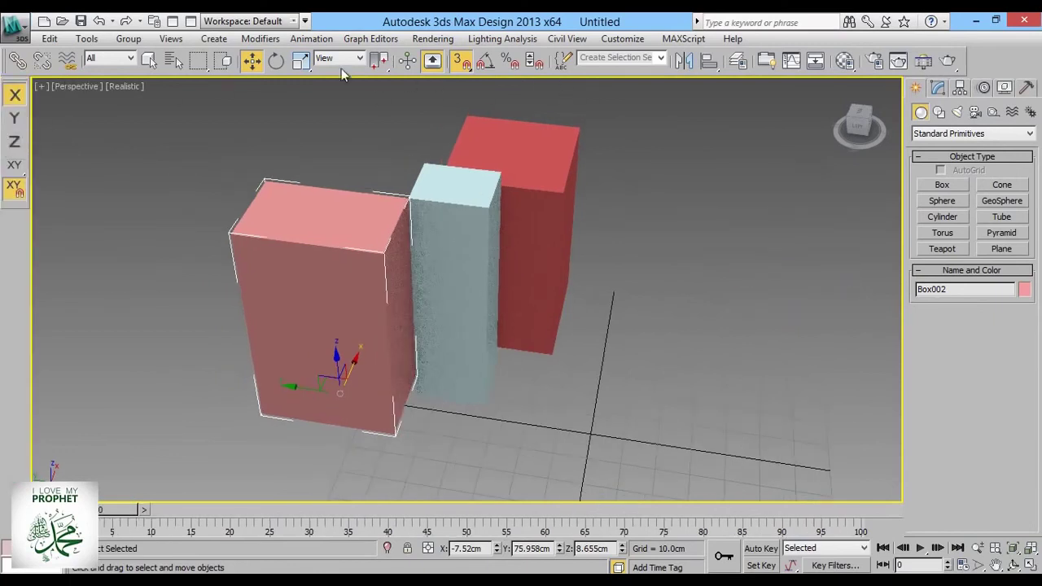
{"action": "left_click", "coordinate": [643, 132]}
{"action": "left_click_drag", "start_coordinate": [447, 374], "coordinate": [447, 374]}
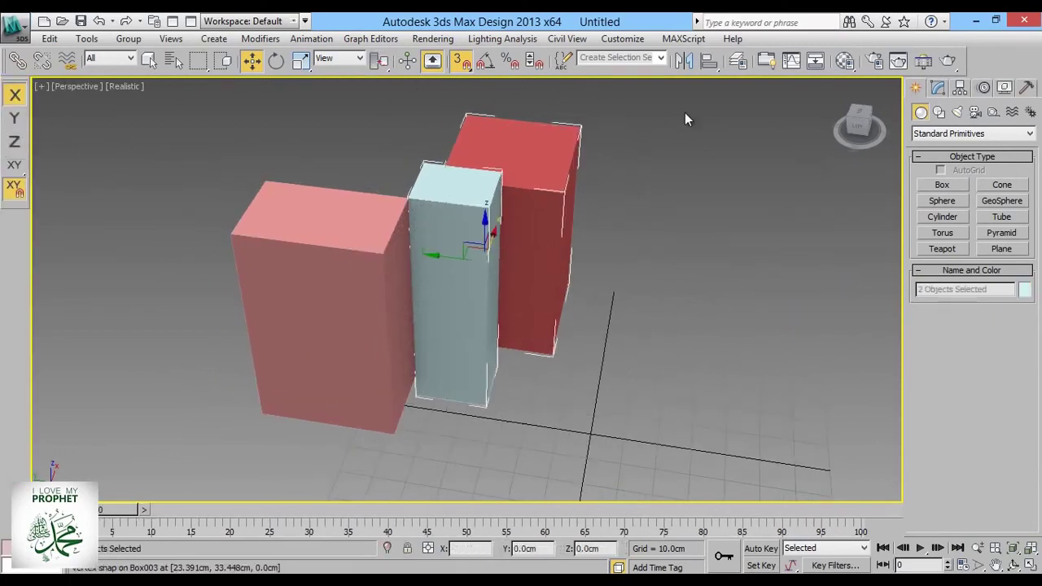
{"action": "middle_click_drag", "start_coordinate": [686, 116], "coordinate": [667, 168]}
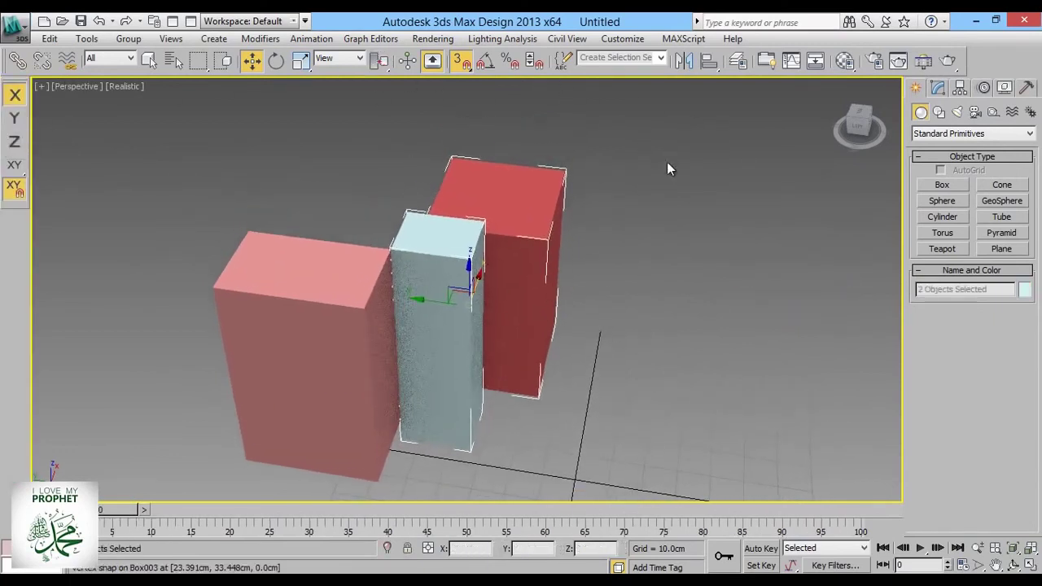
{"action": "left_click", "coordinate": [634, 59]}
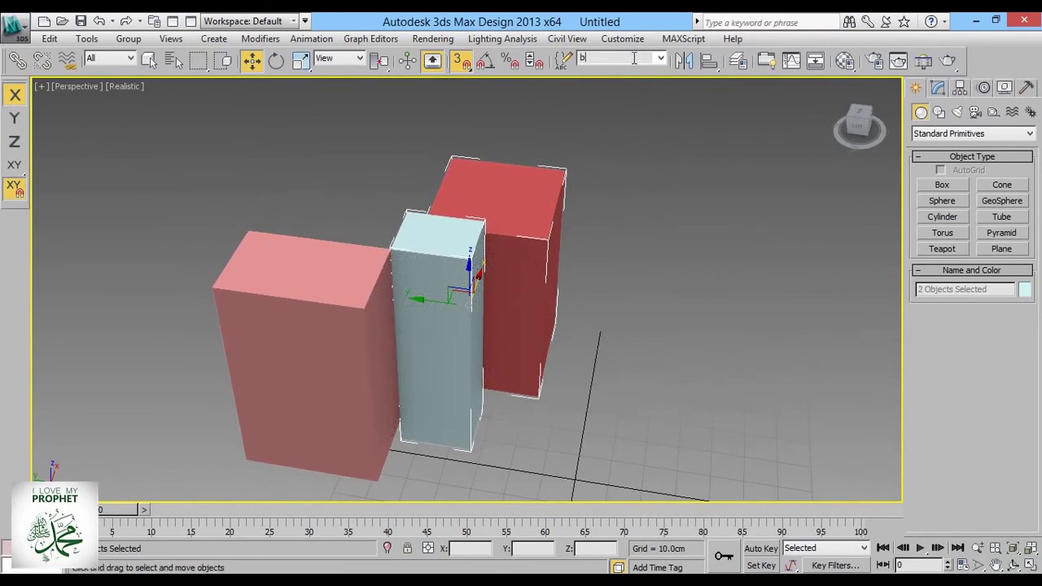
{"action": "left_click", "coordinate": [331, 331]}
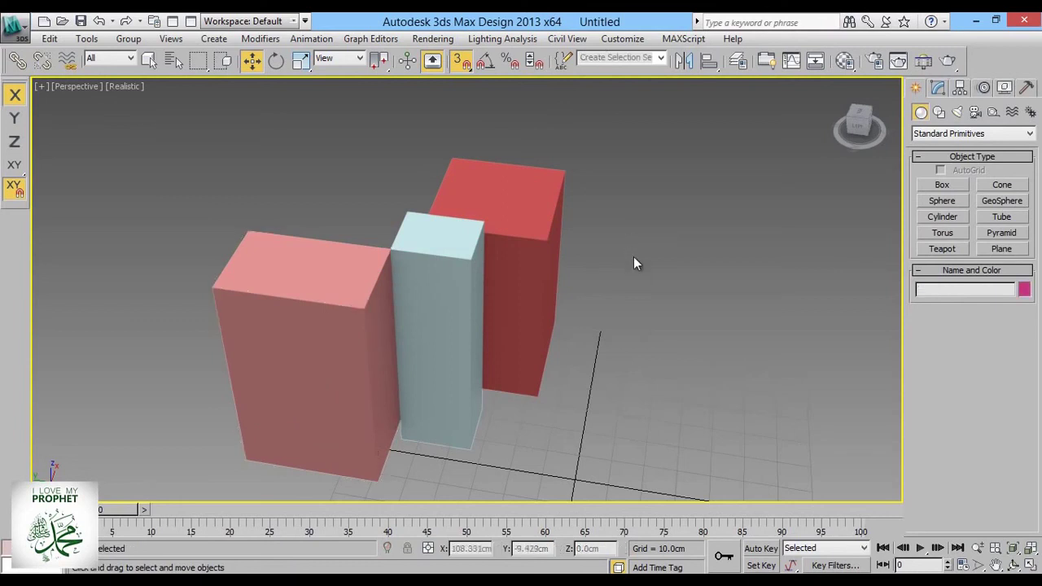
Step: Recall the 'box' selection set and move the cyan and red boxes far right
{"action": "middle_click_drag", "start_coordinate": [635, 260], "coordinate": [650, 285], "text": "alt"}
{"action": "left_click_drag", "start_coordinate": [666, 218], "coordinate": [467, 368]}
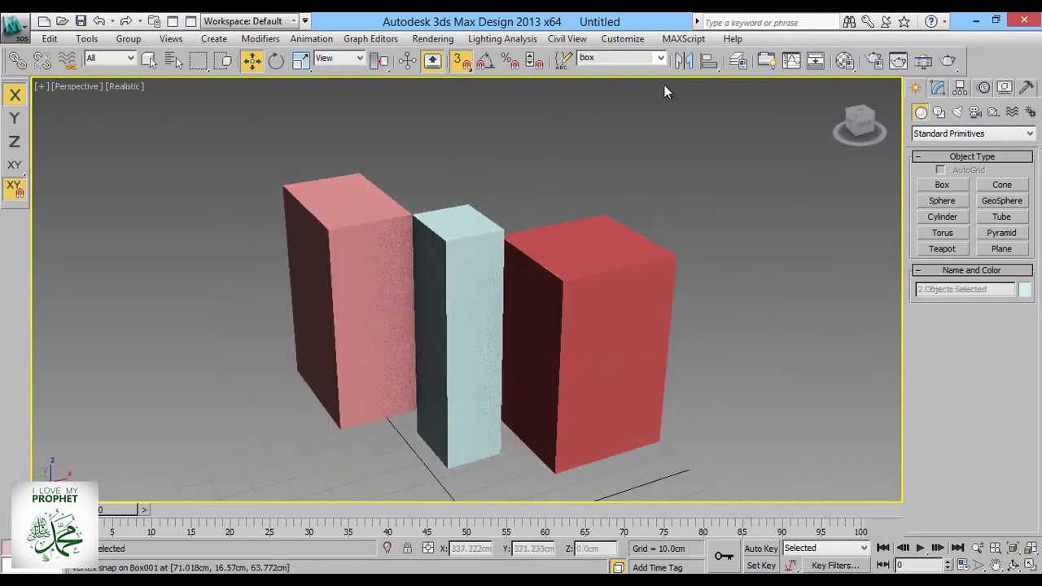
{"action": "left_click", "coordinate": [662, 59]}
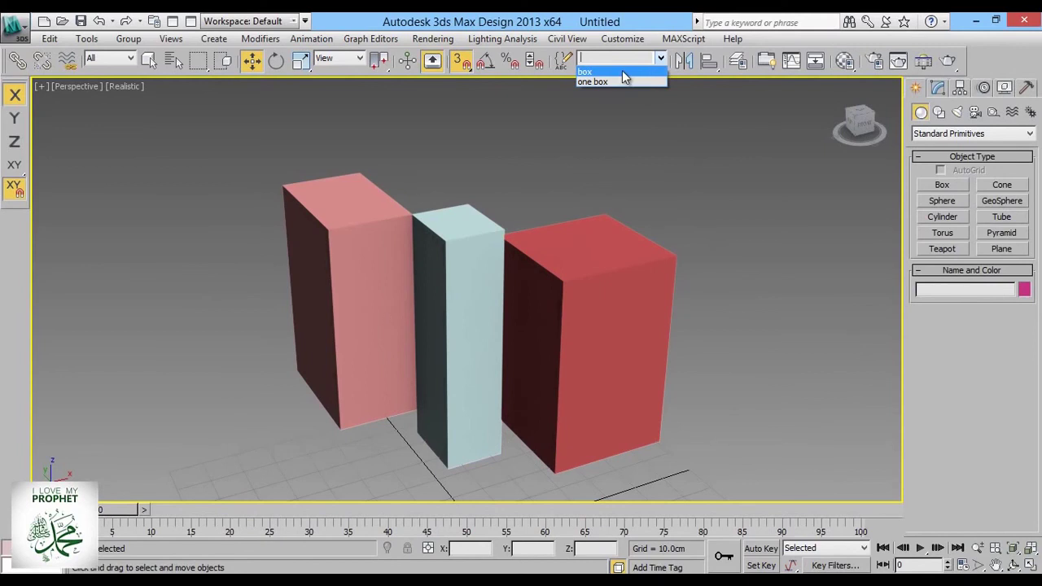
{"action": "left_click", "coordinate": [622, 70]}
{"action": "left_click_drag", "start_coordinate": [570, 334], "coordinate": [707, 152]}
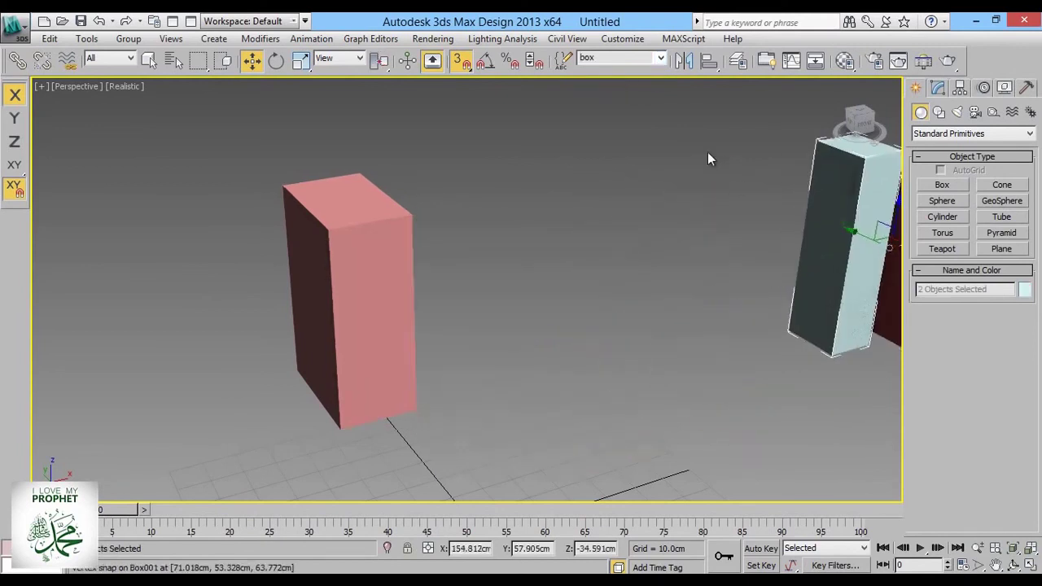
Step: Recall the 'one box' set and slide the pink box left along X
{"action": "left_click", "coordinate": [661, 59]}
{"action": "left_click", "coordinate": [632, 81]}
{"action": "left_click_drag", "start_coordinate": [393, 368], "coordinate": [322, 380]}
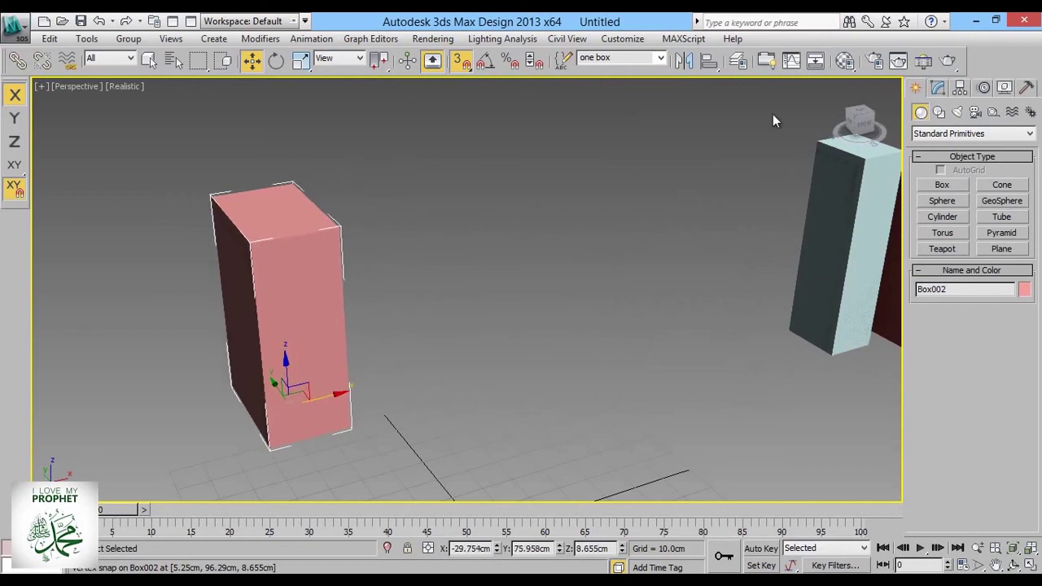
Step: Turn on the Layers toolbar and dock it beneath the main toolbar
{"action": "right_click", "coordinate": [965, 52]}
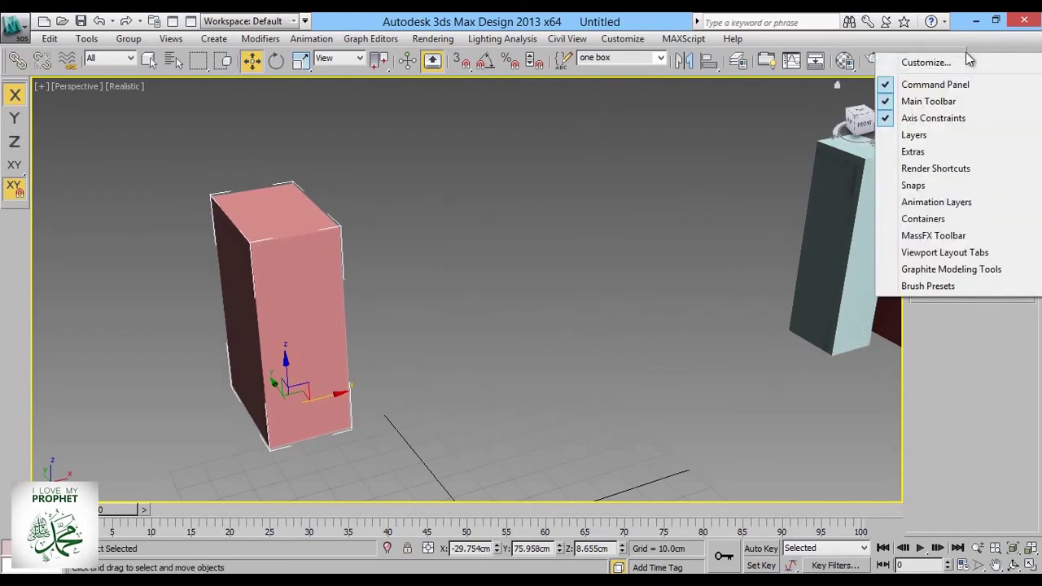
{"action": "left_click", "coordinate": [935, 136]}
{"action": "left_click_drag", "start_coordinate": [133, 201], "coordinate": [157, 90]}
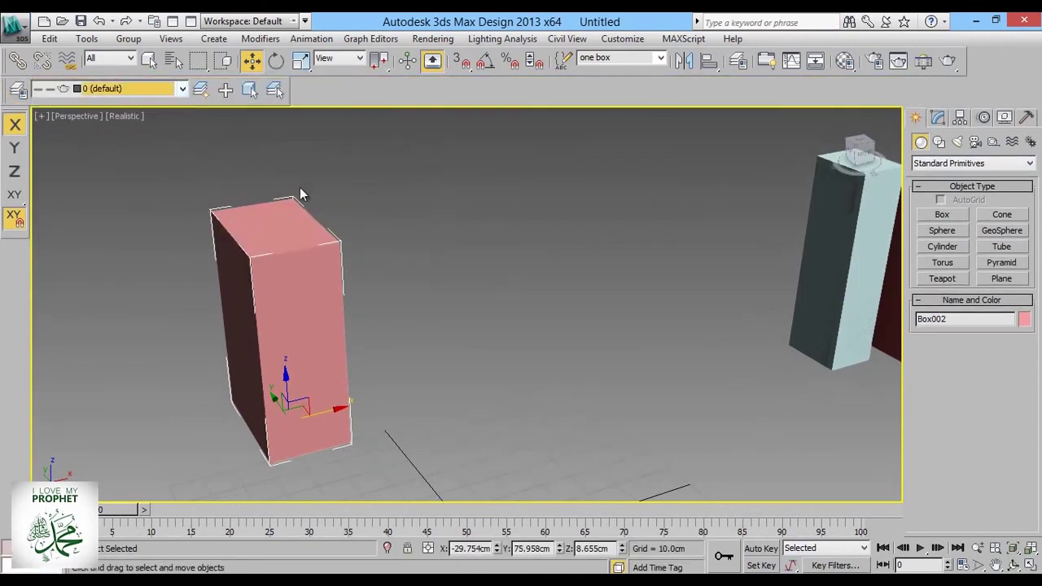
Step: Confirm layer 0 (default) is current and frame the pink, cyan and red boxes in view
{"action": "middle_click_drag", "start_coordinate": [300, 193], "coordinate": [142, 157], "text": "alt"}
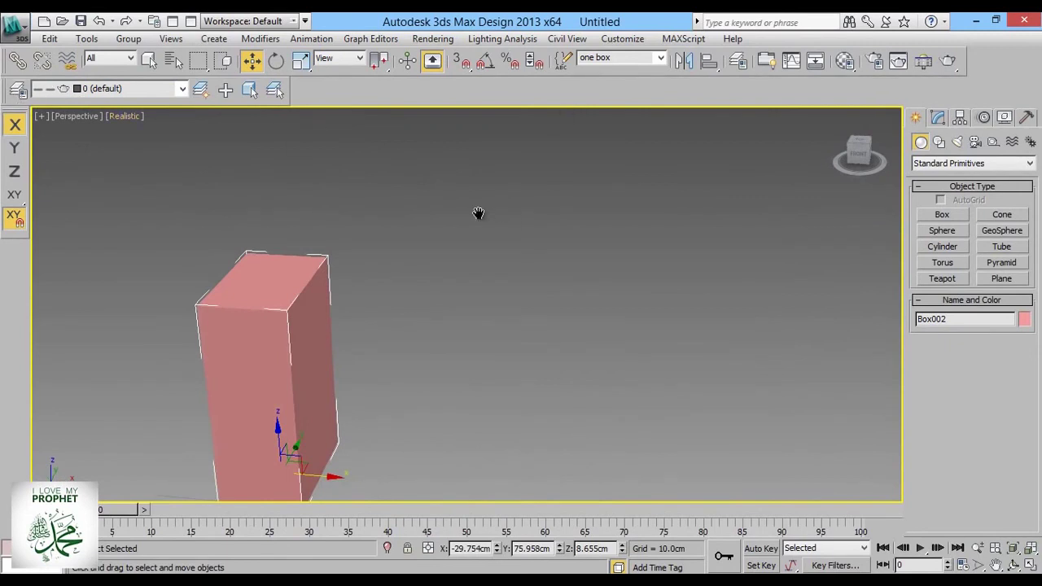
{"action": "middle_click_drag", "start_coordinate": [479, 213], "coordinate": [148, 149]}
{"action": "left_click", "coordinate": [181, 90]}
{"action": "left_click", "coordinate": [181, 90]}
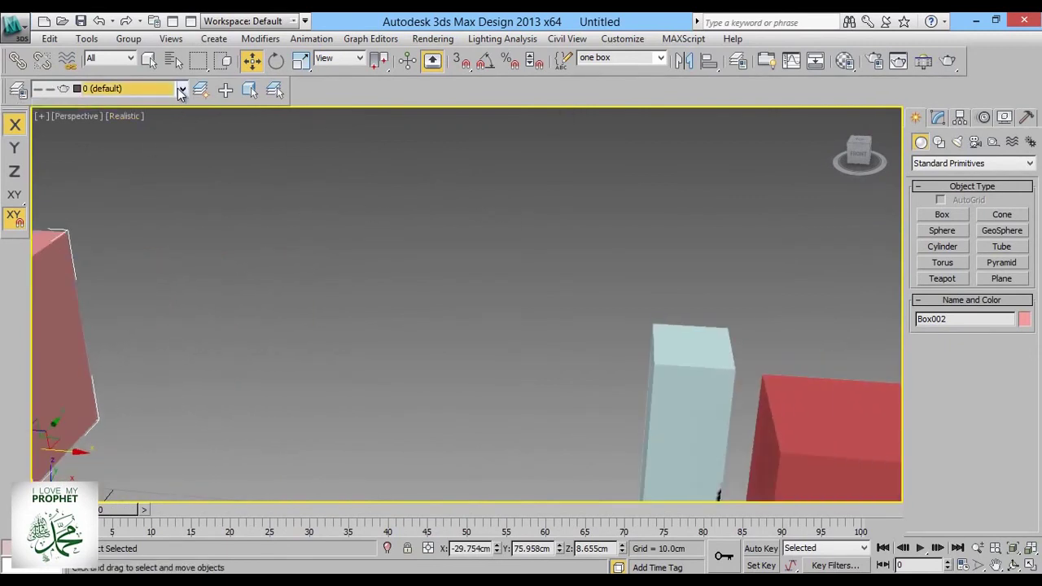
{"action": "scroll", "coordinate": [424, 231], "scroll_direction": "down", "scroll_amount": 4}
{"action": "middle_click_drag", "start_coordinate": [482, 265], "coordinate": [465, 195], "text": "alt"}
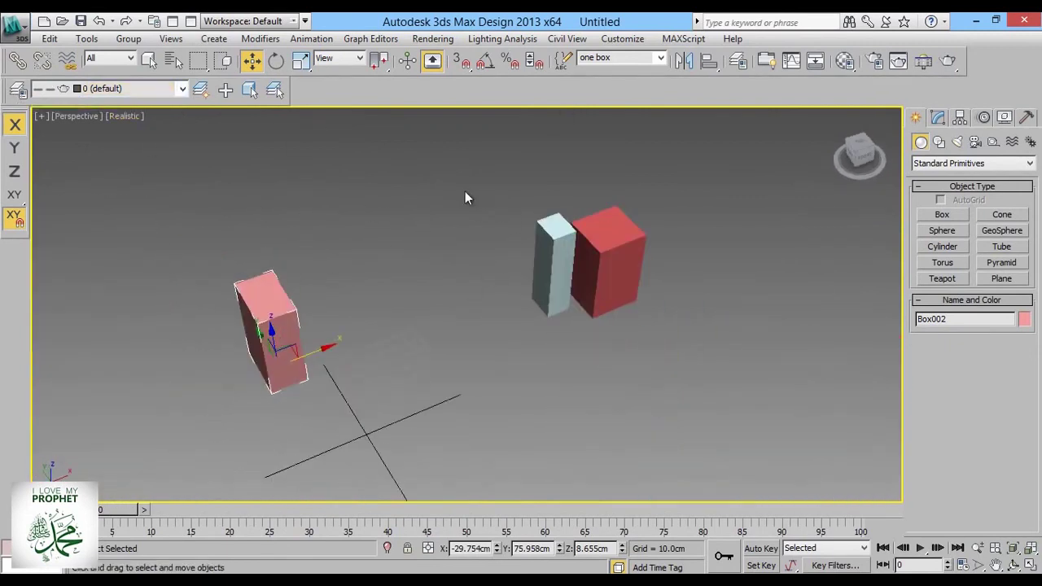
{"action": "middle_click_drag", "start_coordinate": [675, 197], "coordinate": [684, 244]}
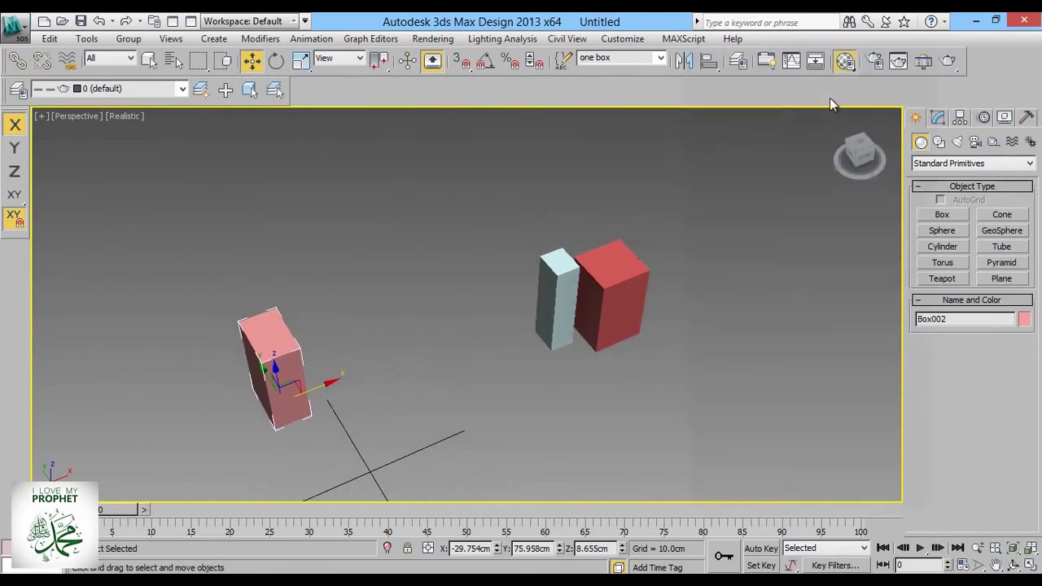
{"action": "key", "text": "m"}
{"action": "key", "text": "m"}
{"action": "middle_click_drag", "start_coordinate": [707, 228], "coordinate": [737, 269]}
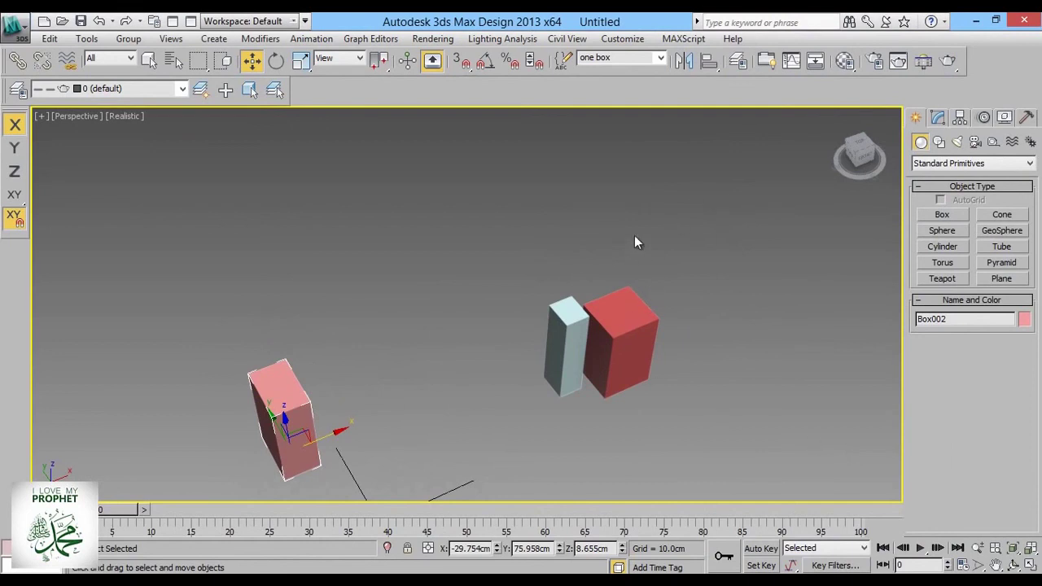
{"action": "left_click", "coordinate": [874, 61]}
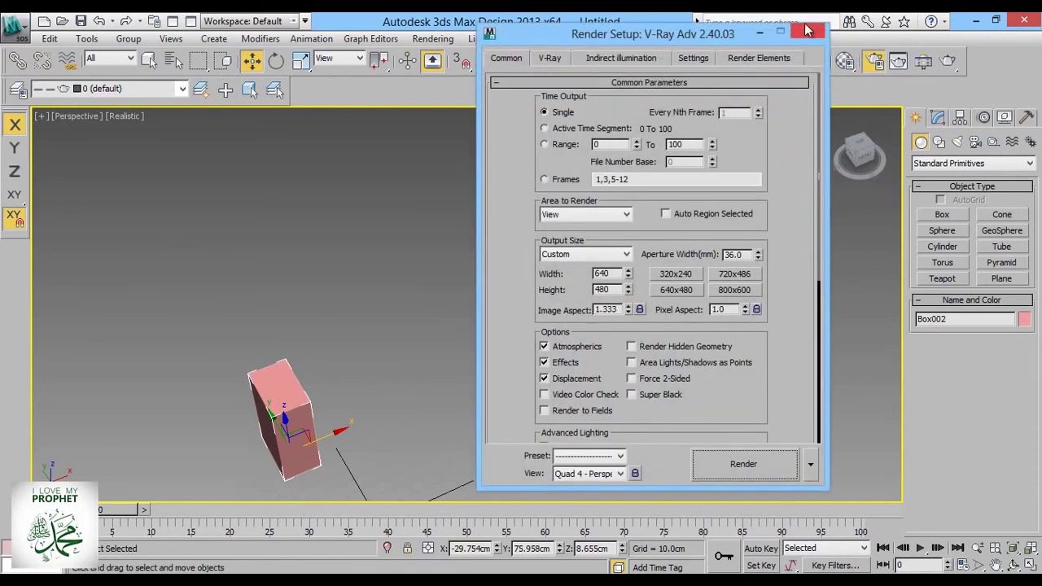
{"action": "left_click", "coordinate": [806, 38]}
{"action": "middle_click_drag", "start_coordinate": [627, 212], "coordinate": [631, 247]}
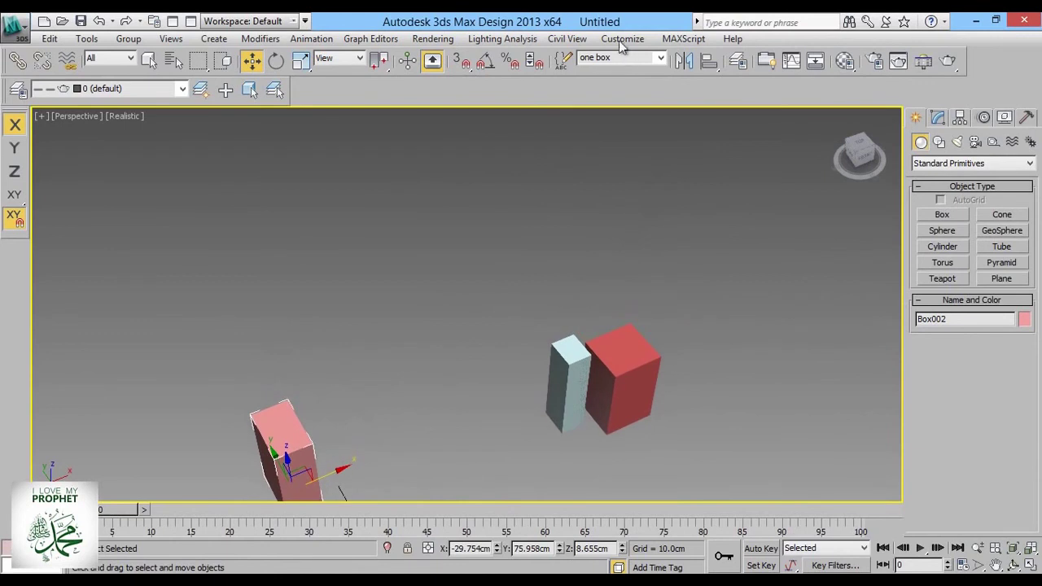
{"action": "left_click", "coordinate": [623, 39]}
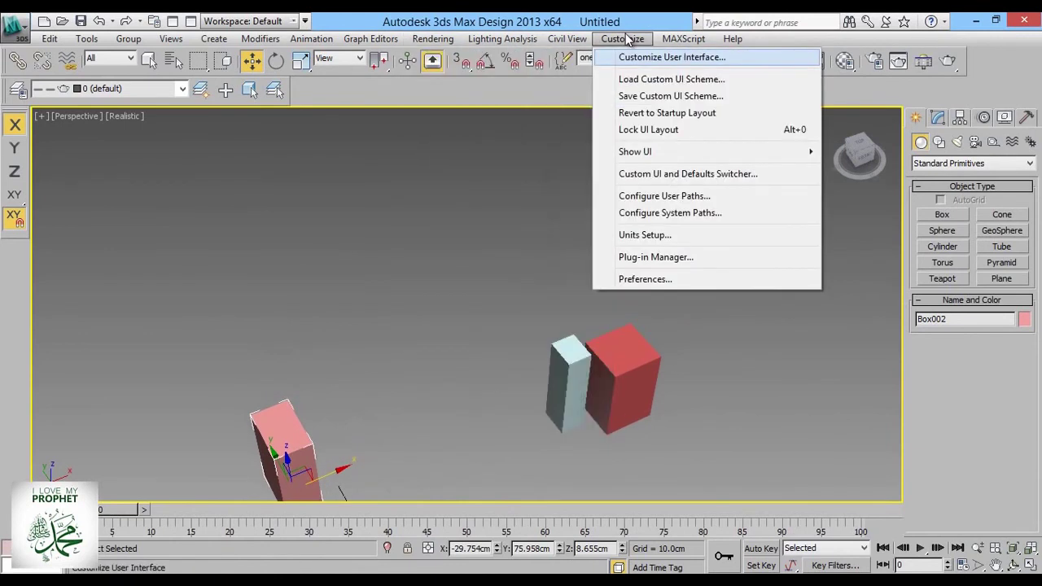
{"action": "left_click", "coordinate": [629, 234]}
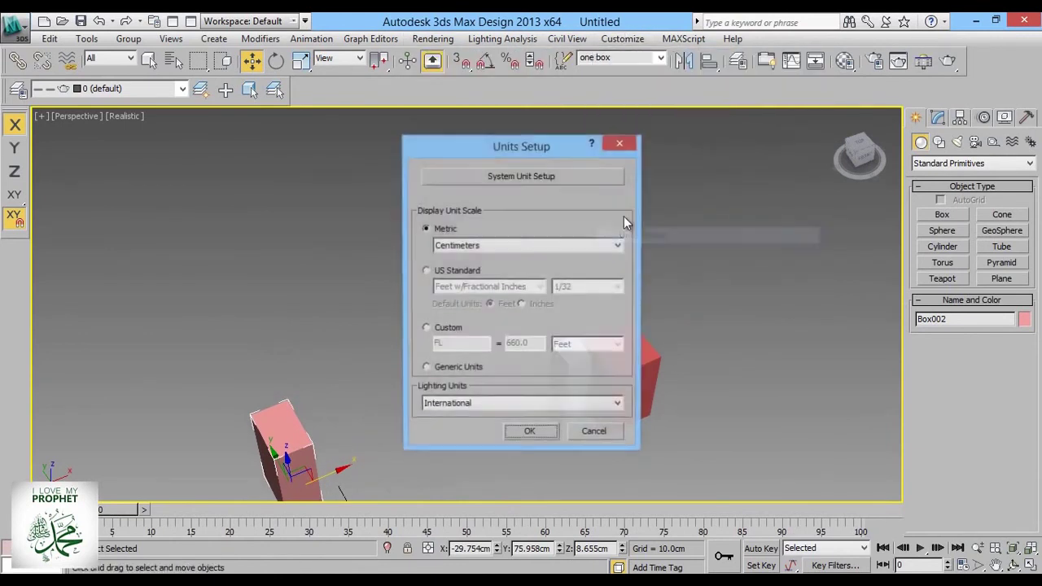
{"action": "left_click", "coordinate": [494, 245]}
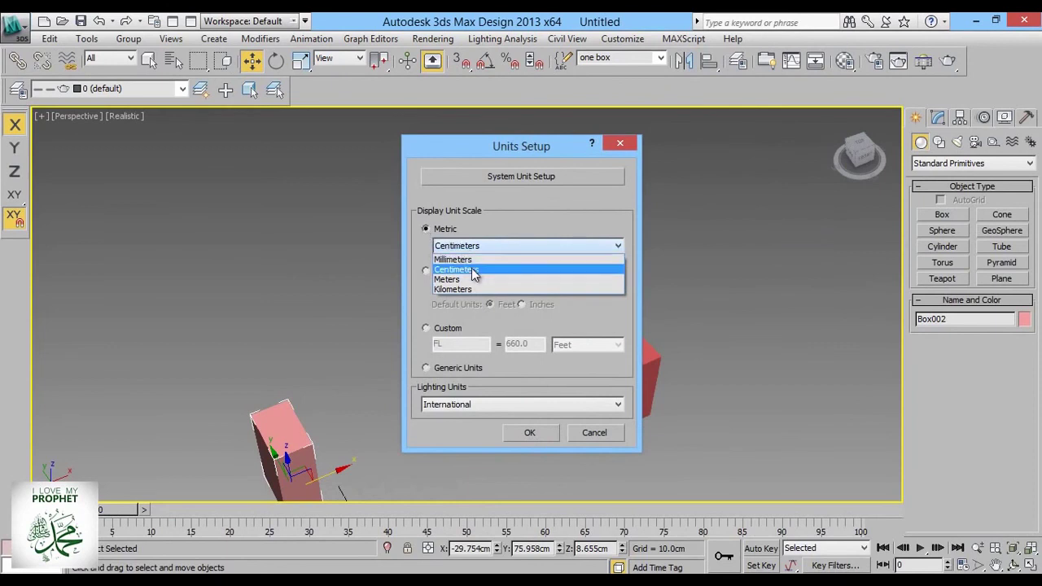
{"action": "left_click", "coordinate": [477, 269]}
{"action": "left_click", "coordinate": [507, 177]}
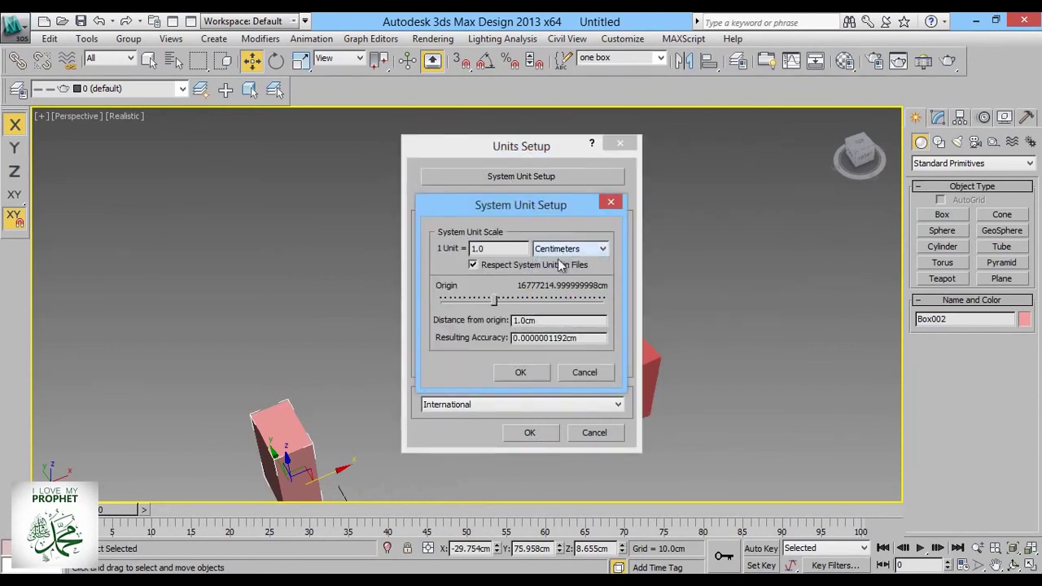
{"action": "left_click", "coordinate": [583, 373]}
{"action": "left_click", "coordinate": [592, 432]}
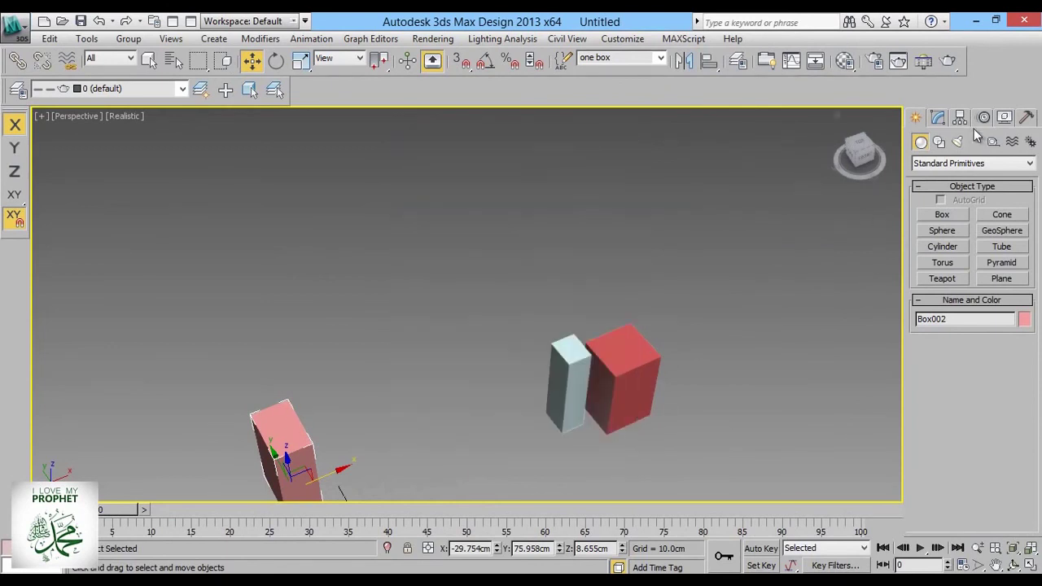
{"action": "left_click", "coordinate": [937, 119]}
Step: Set Box002's Length to 76.448cm, leaving Width 25.541cm and Height 65.939cm unchanged
{"action": "middle_click_drag", "start_coordinate": [706, 321], "coordinate": [728, 256]}
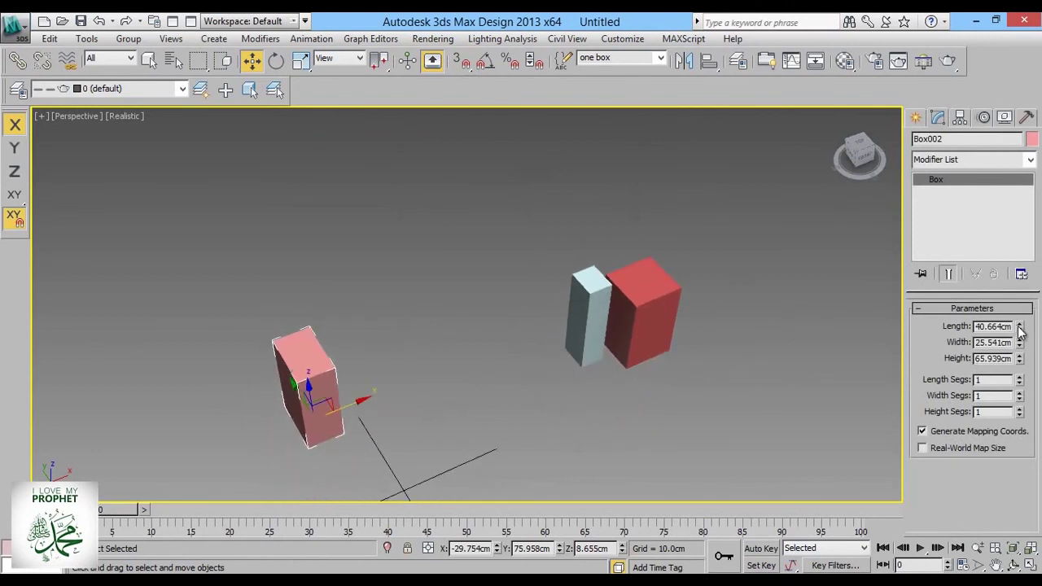
{"action": "left_click_drag", "start_coordinate": [1020, 330], "coordinate": [906, 421]}
{"action": "left_click_drag", "start_coordinate": [837, 285], "coordinate": [387, 284]}
{"action": "middle_click_drag", "start_coordinate": [387, 284], "coordinate": [438, 211]}
{"action": "left_click", "coordinate": [413, 356]}
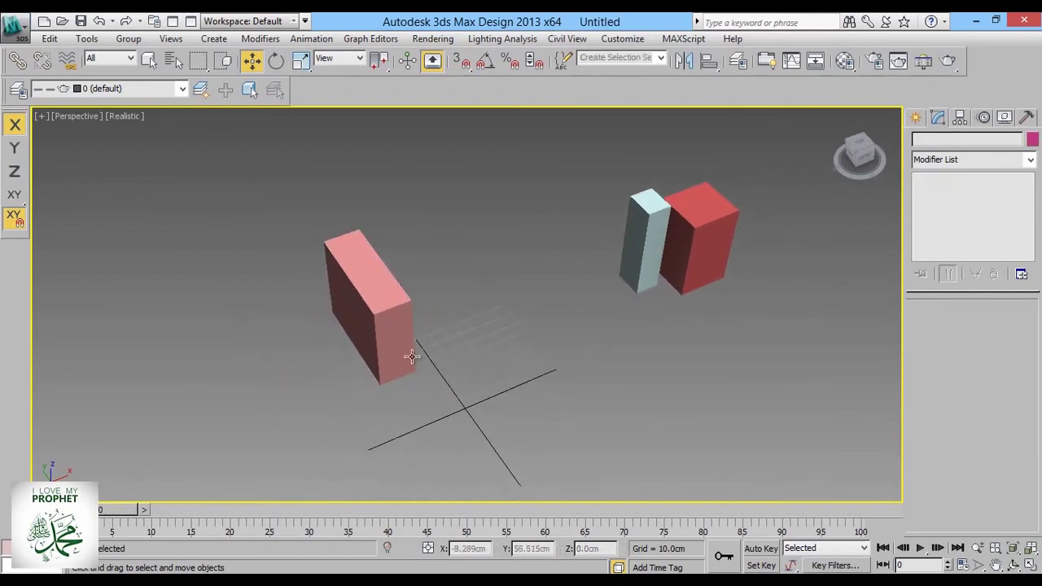
{"action": "left_click", "coordinate": [402, 339]}
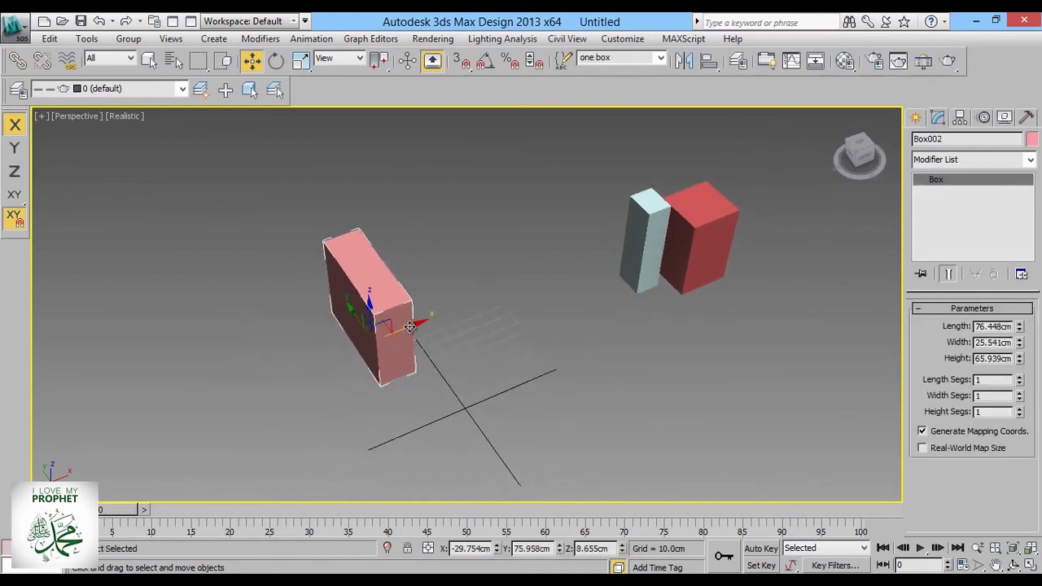